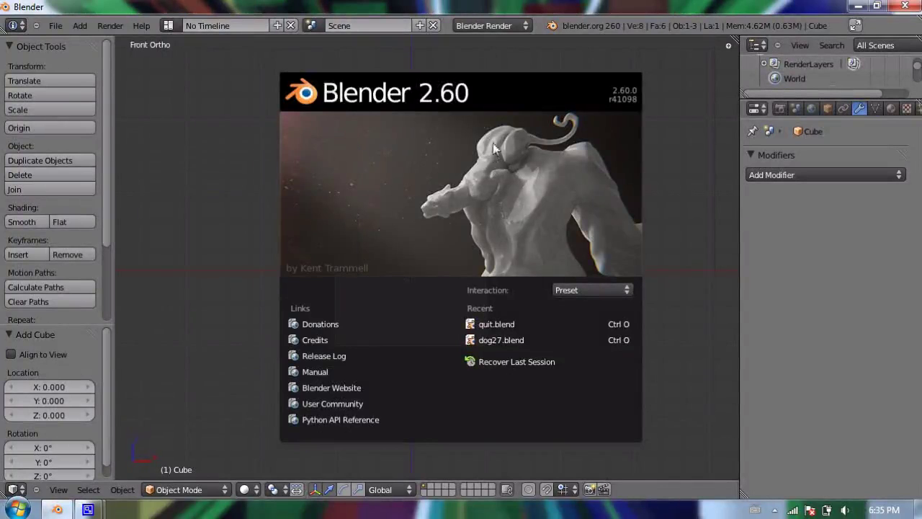
# Step: Dismiss the startup splash and open the default cube's Add Modifier list in the Modifiers tab
pyautogui.click(462, 129)
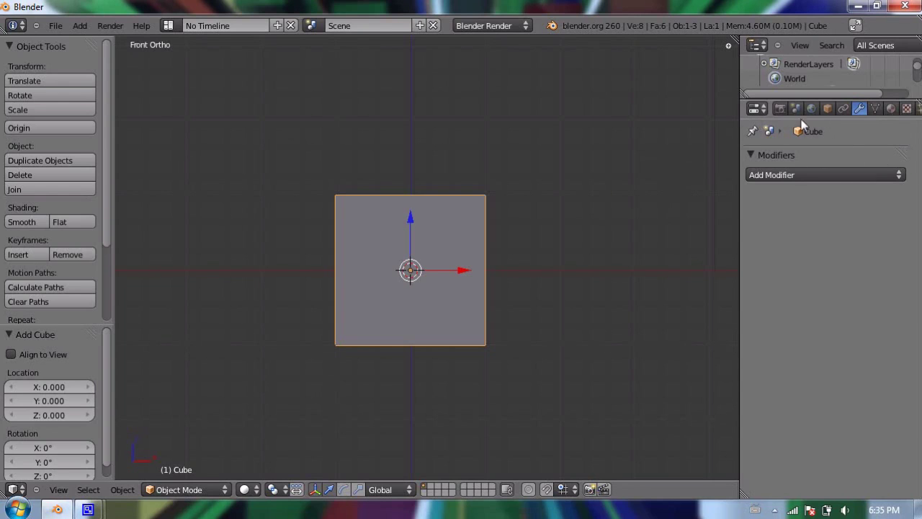
pyautogui.click(780, 109)
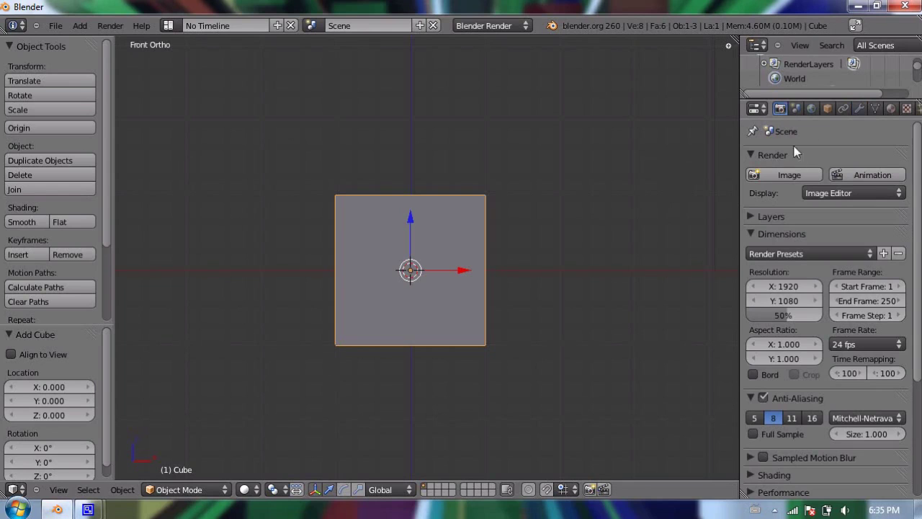
pyautogui.click(858, 107)
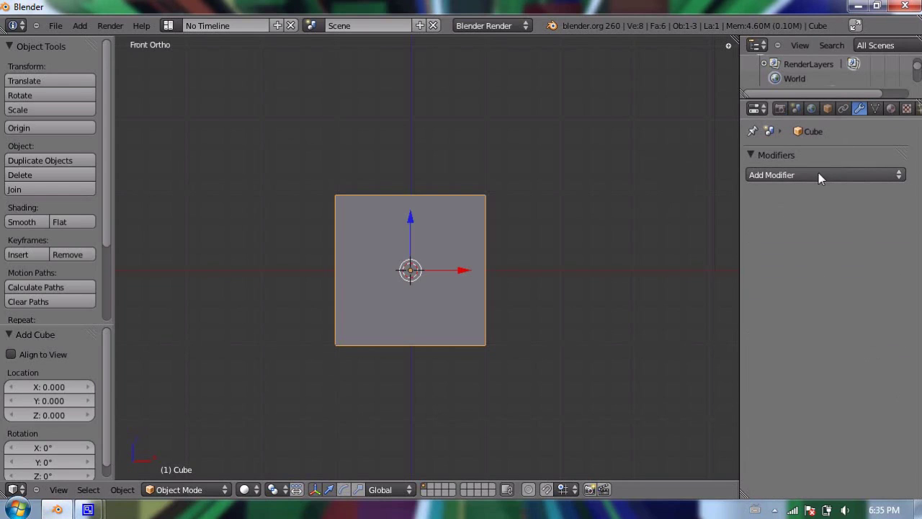
pyautogui.click(843, 174)
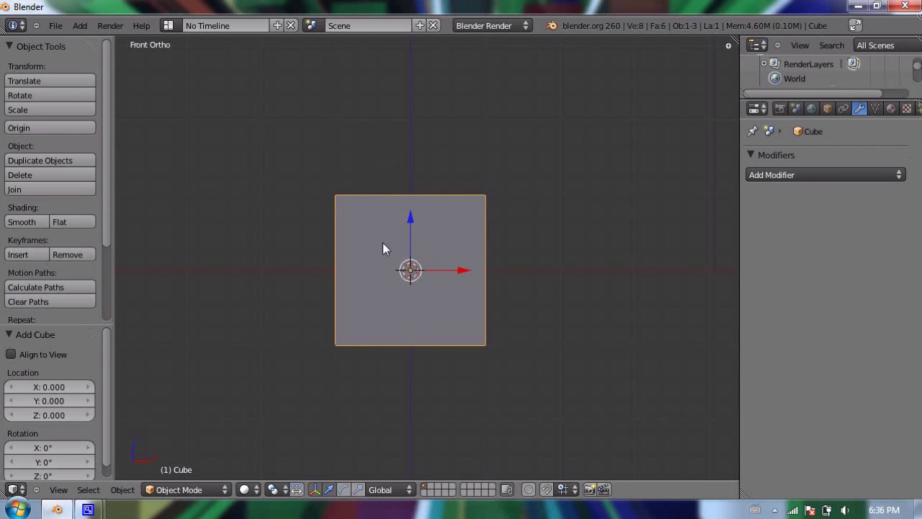
# Step: Subdivide the whole cube with 2 cuts in face mode, then deselect all and view from the front
pyautogui.press('Tab')
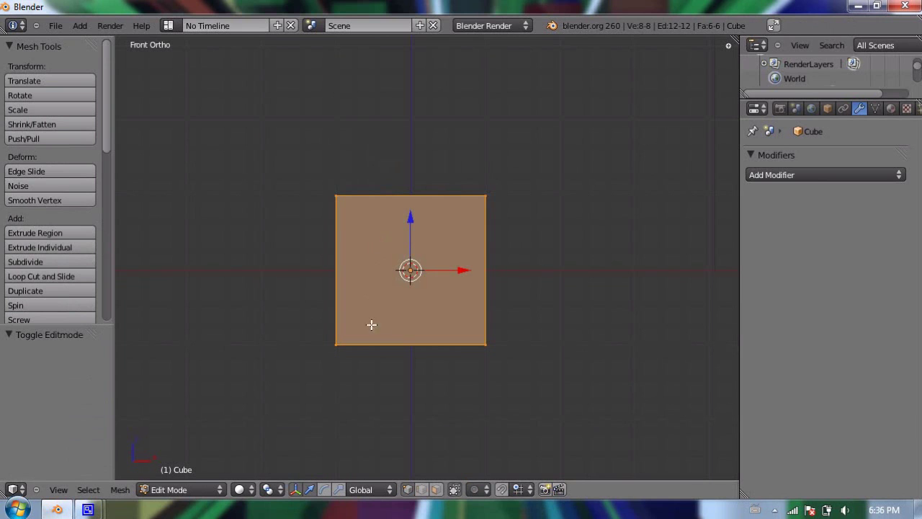
pyautogui.click(436, 489)
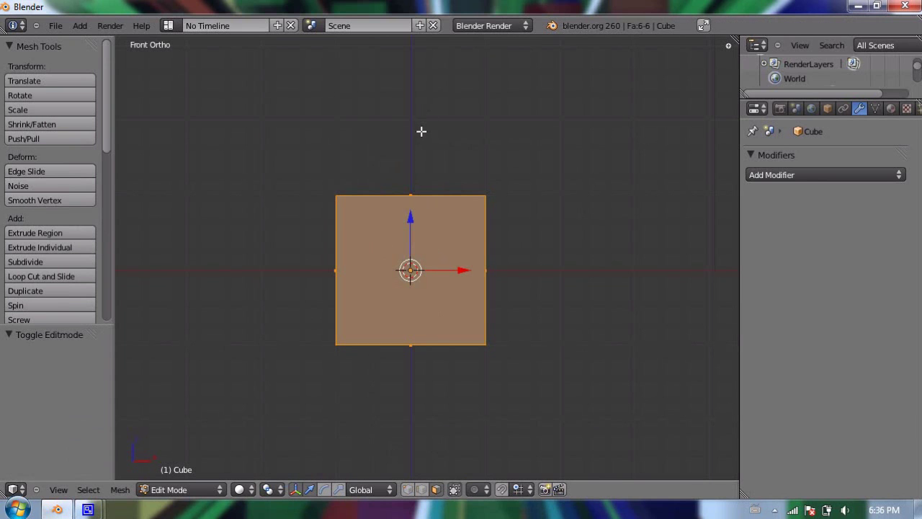
pyautogui.press('a')
pyautogui.press('a')
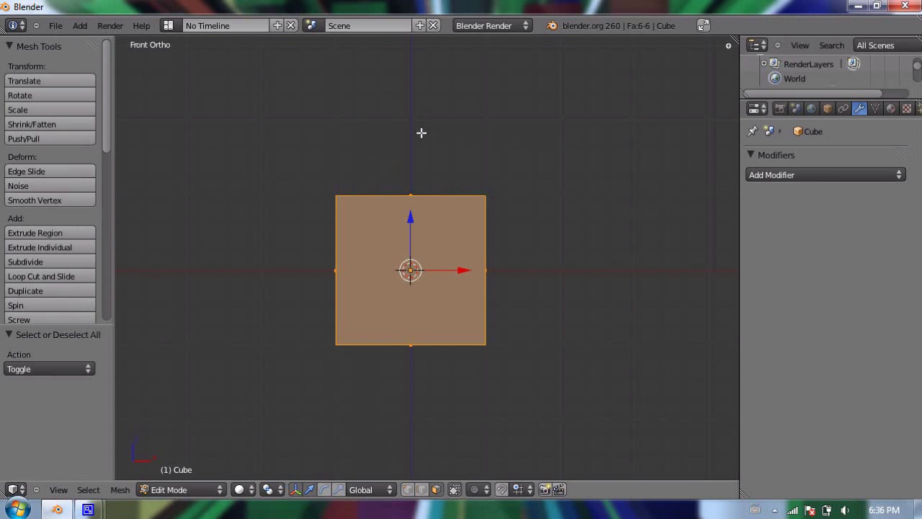
pyautogui.press('w')
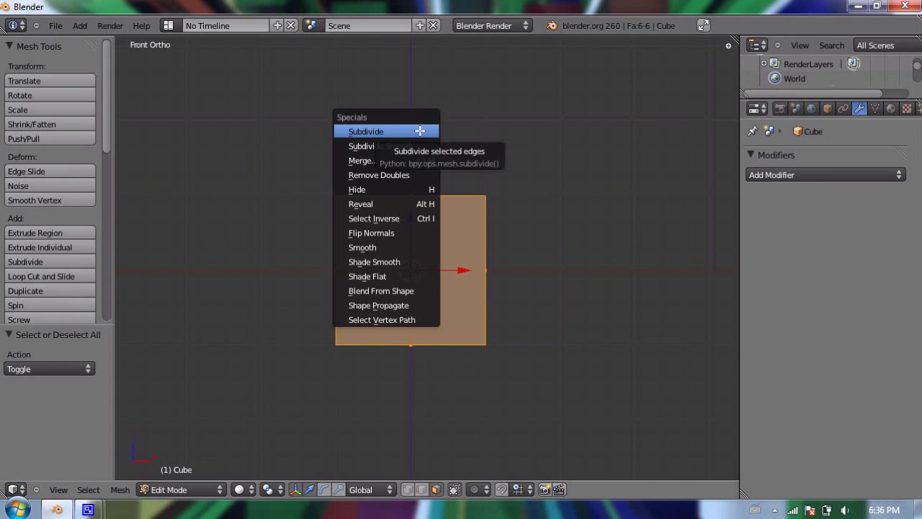
pyautogui.click(420, 131)
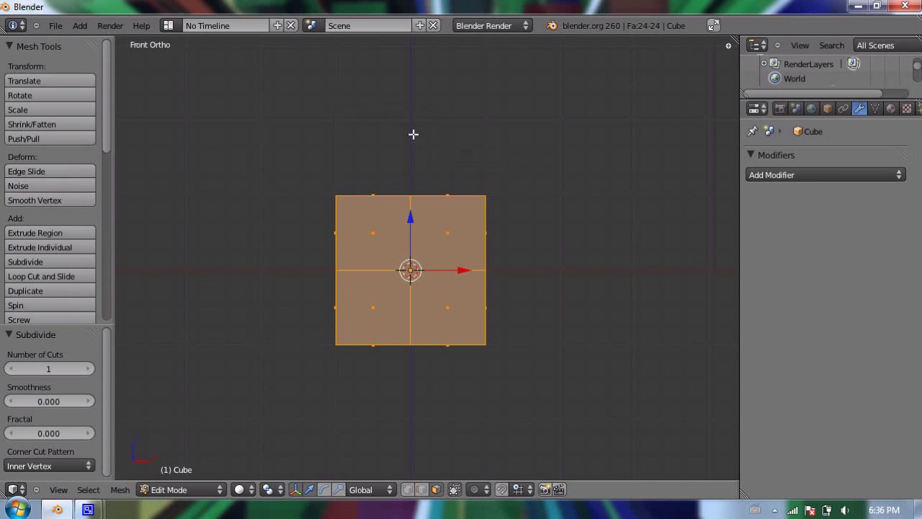
pyautogui.click(90, 368)
pyautogui.moveTo(319, 216); pyautogui.dragTo(374, 267, button='middle')
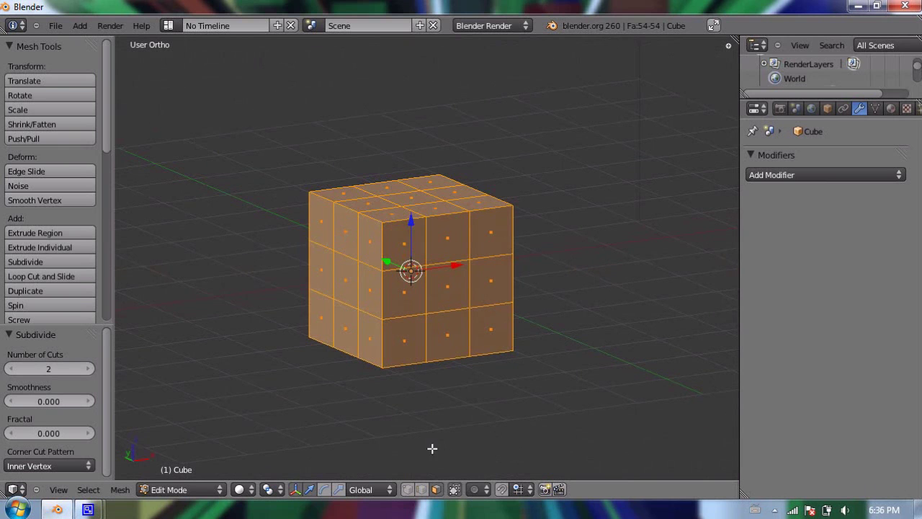
pyautogui.moveTo(436, 387); pyautogui.dragTo(405, 360, button='middle')
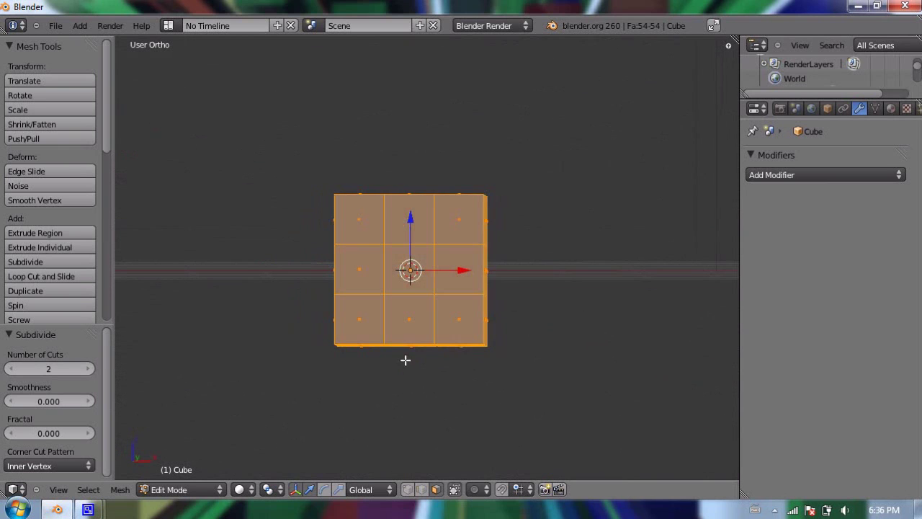
pyautogui.press('a')
pyautogui.press('KP_1')
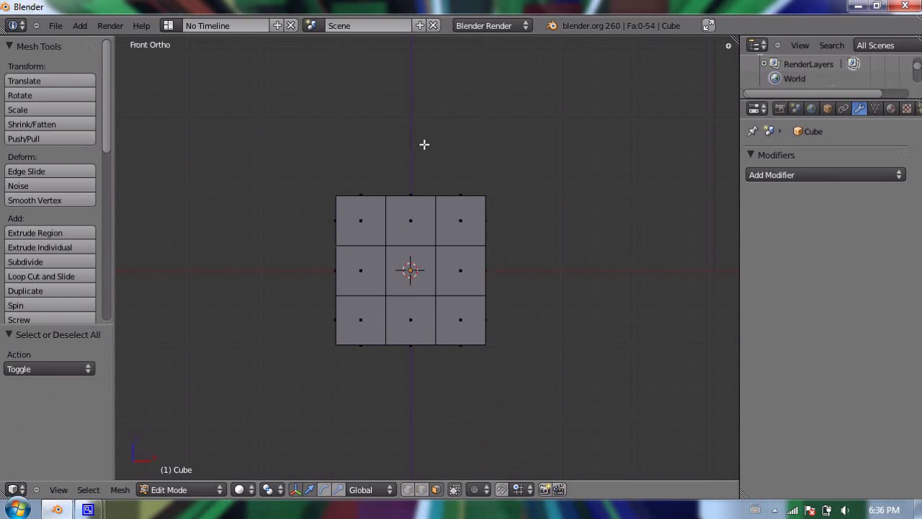
# Step: Loop-cut a centred vertical edge loop through the middle column, then deselect everything in edge mode
pyautogui.hotkey('ctrl', 'r')
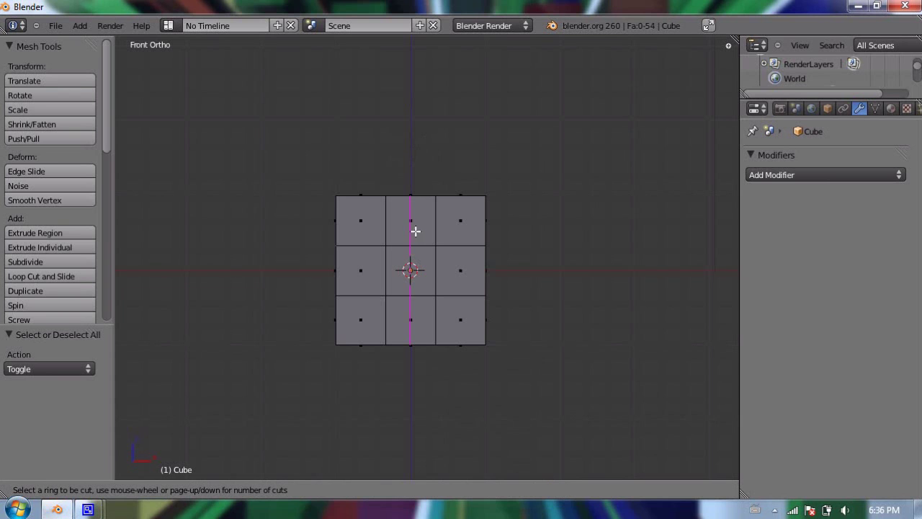
pyautogui.click(412, 241)
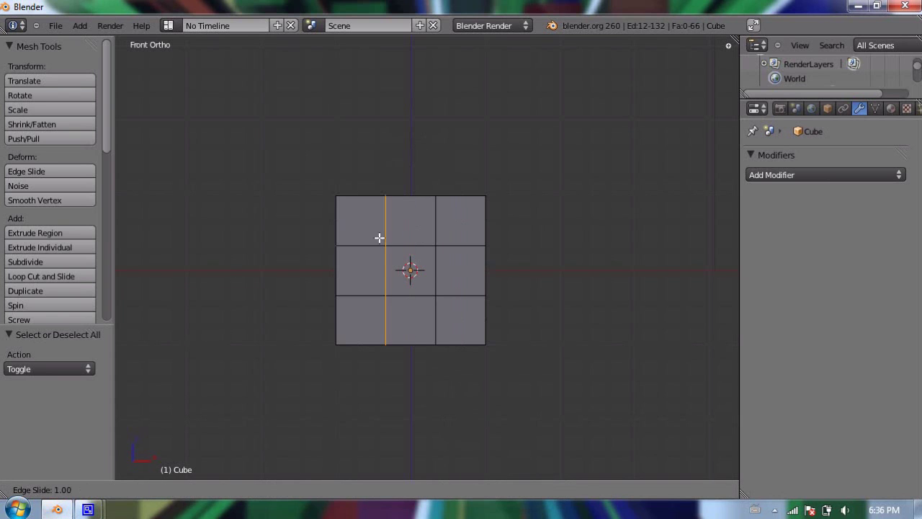
pyautogui.rightClick(423, 239)
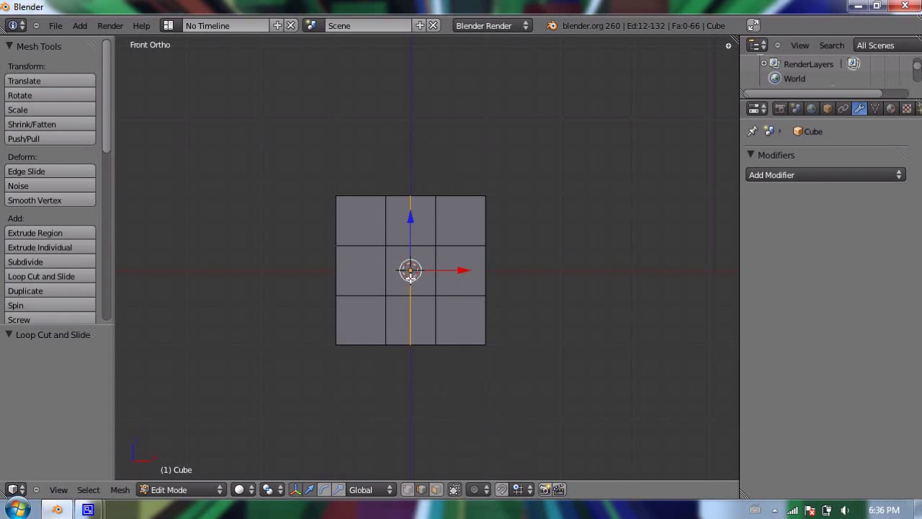
pyautogui.click(407, 489)
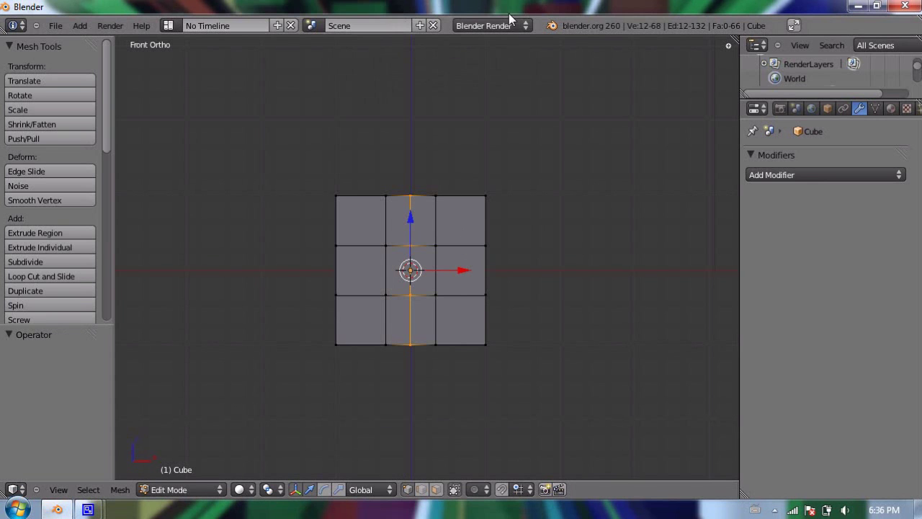
pyautogui.hotkey('ctrl', 'Tab')
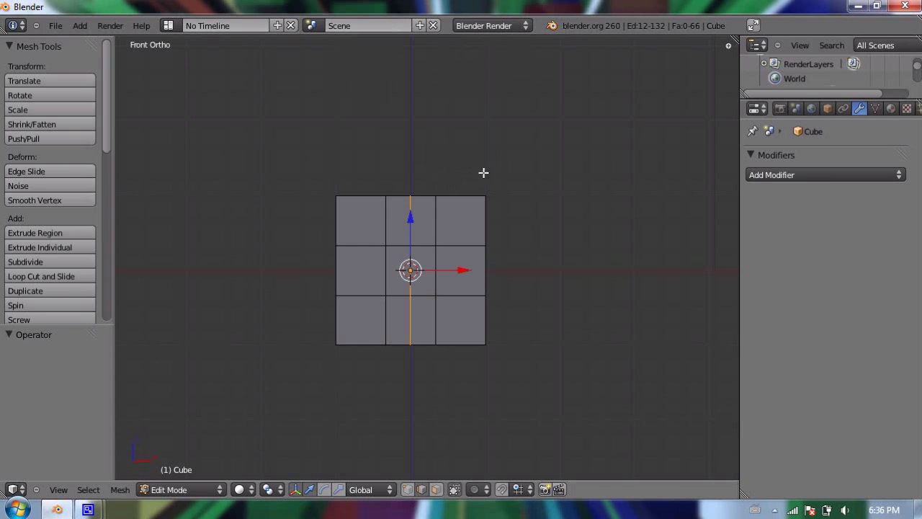
pyautogui.press('a')
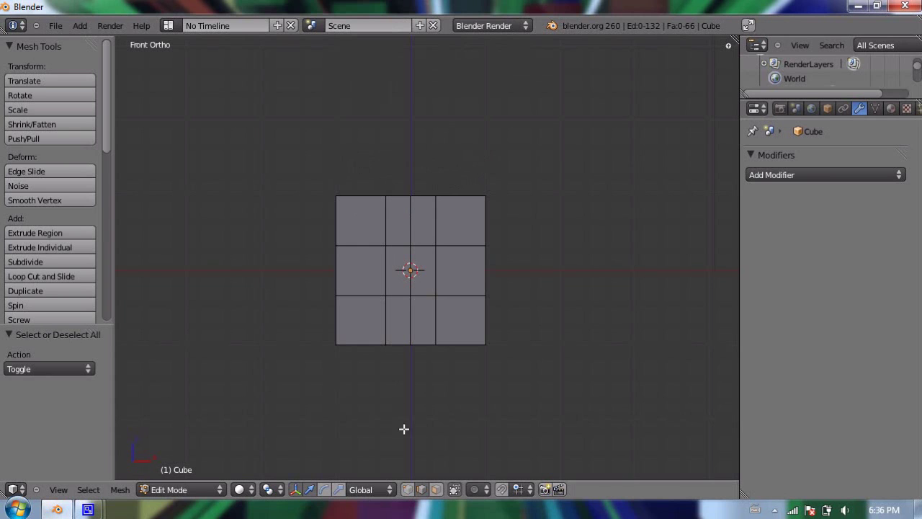
pyautogui.click(409, 489)
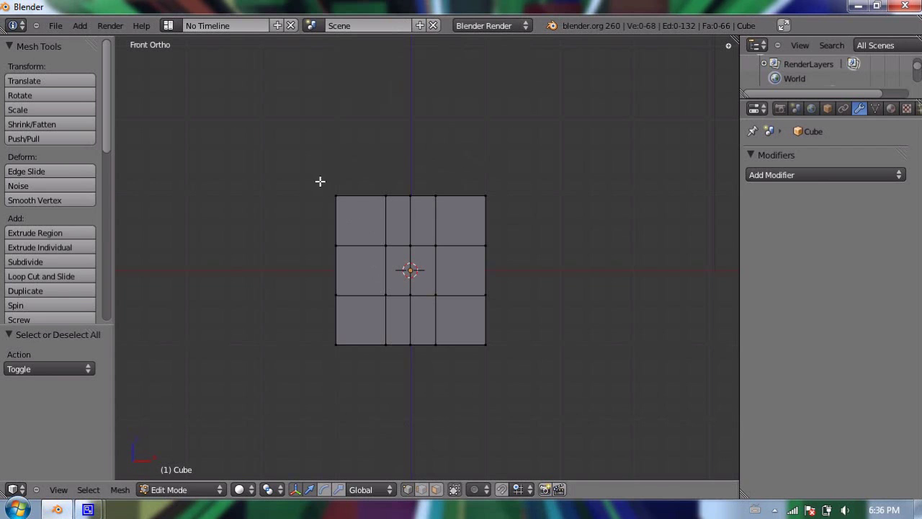
pyautogui.press('b')
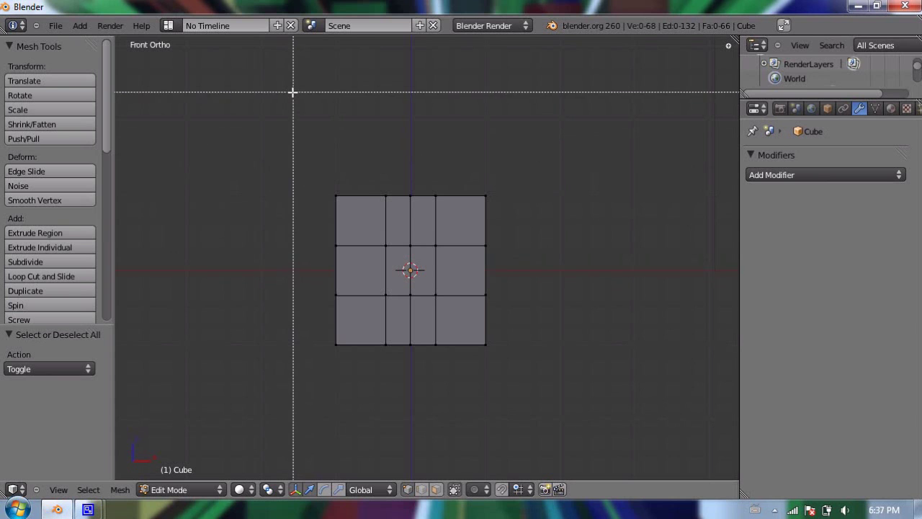
pyautogui.moveTo(292, 91); pyautogui.dragTo(400, 374)
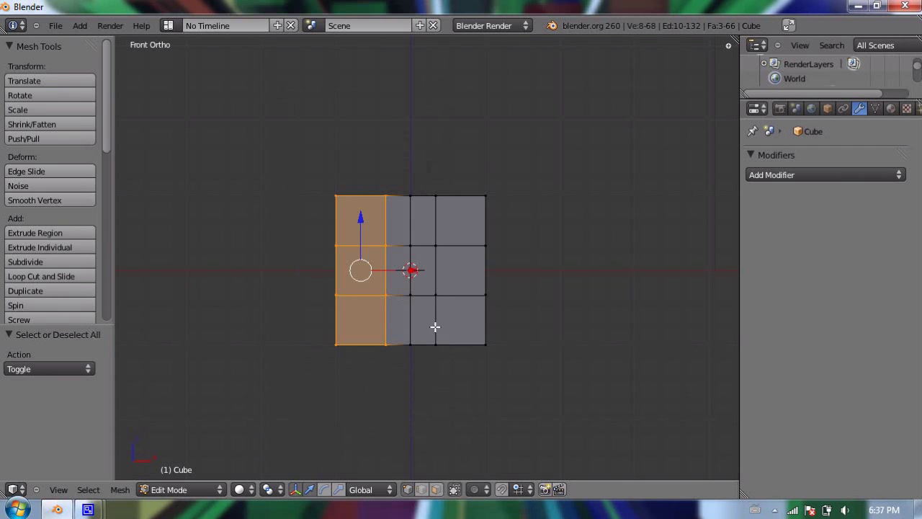
# Step: Undo the previous selection and box-select the cube's leftmost column of vertices
pyautogui.hotkey('ctrl', 'z')
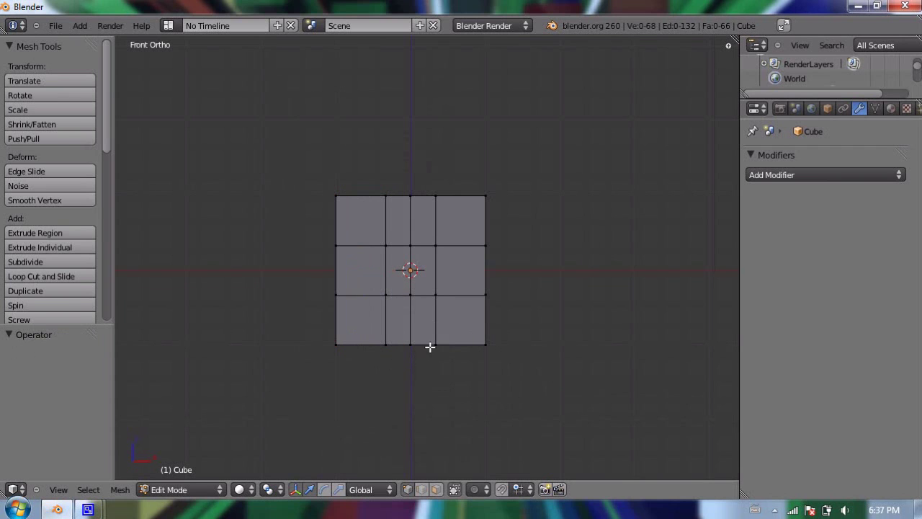
pyautogui.press('b')
pyautogui.moveTo(276, 146); pyautogui.dragTo(402, 388)
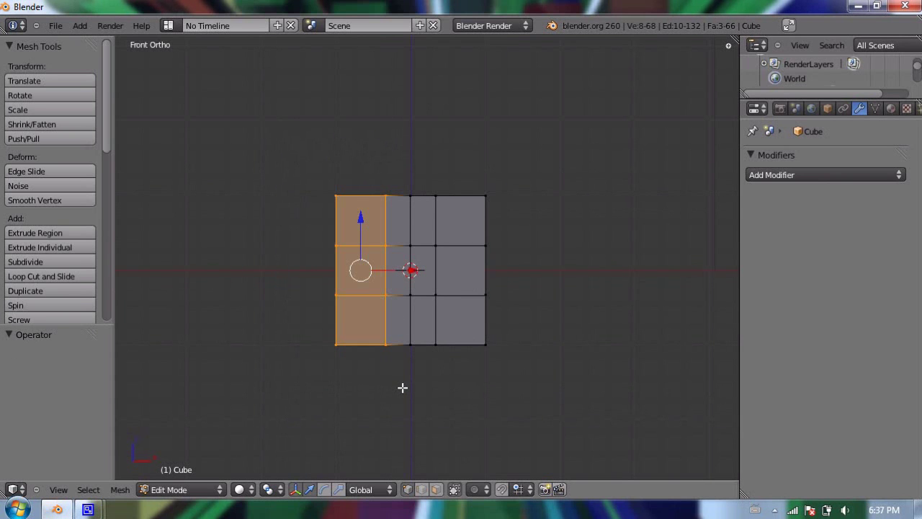
pyautogui.scroll(6, 397, 379)
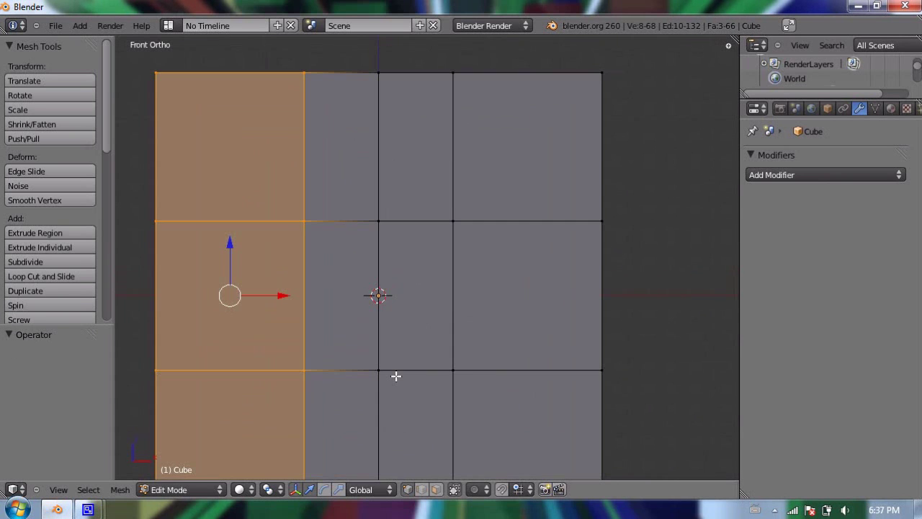
pyautogui.scroll(-4, 351, 295)
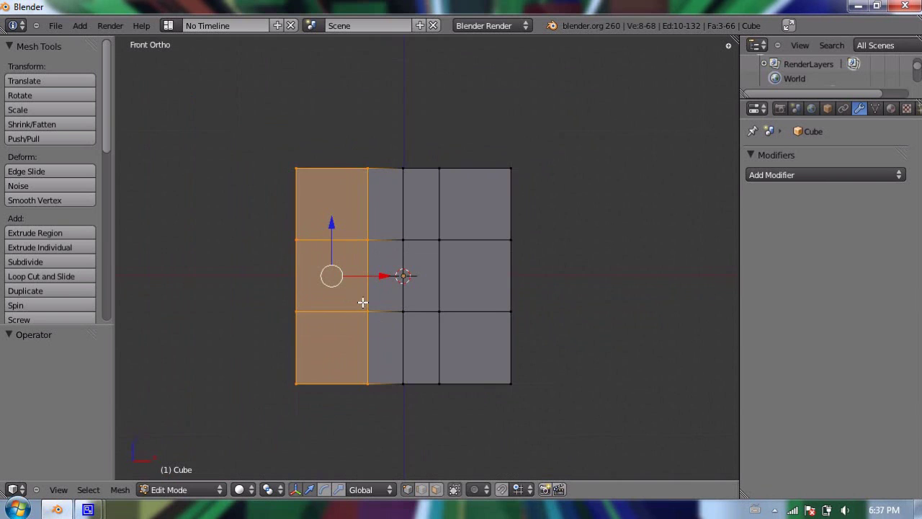
pyautogui.keyDown('shift'); pyautogui.moveTo(362, 302); pyautogui.dragTo(405, 267, button='middle'); pyautogui.keyUp('shift')
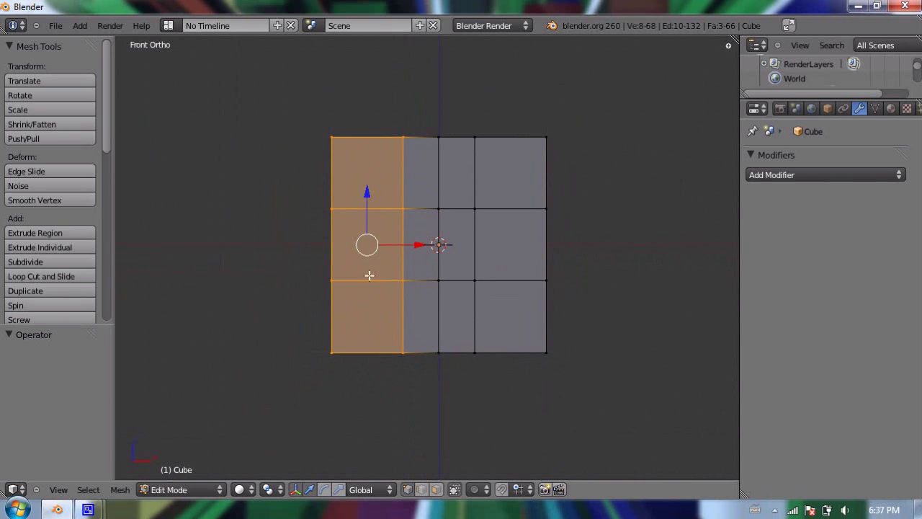
pyautogui.moveTo(278, 230); pyautogui.dragTo(364, 245, button='middle')
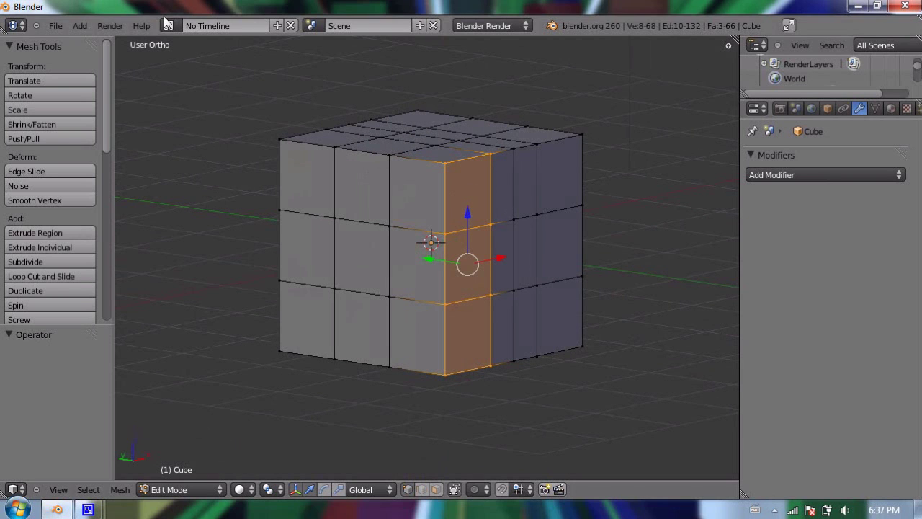
# Step: Check the left-column selection from front and angled views, toggling 'Limit selection to visible' on and off
pyautogui.press('KP_1')
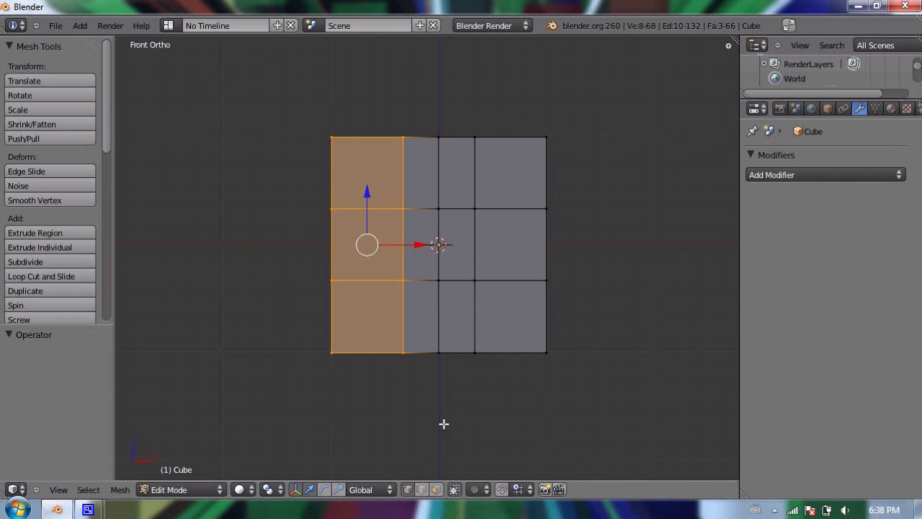
pyautogui.moveTo(345, 330); pyautogui.dragTo(346, 300, button='middle')
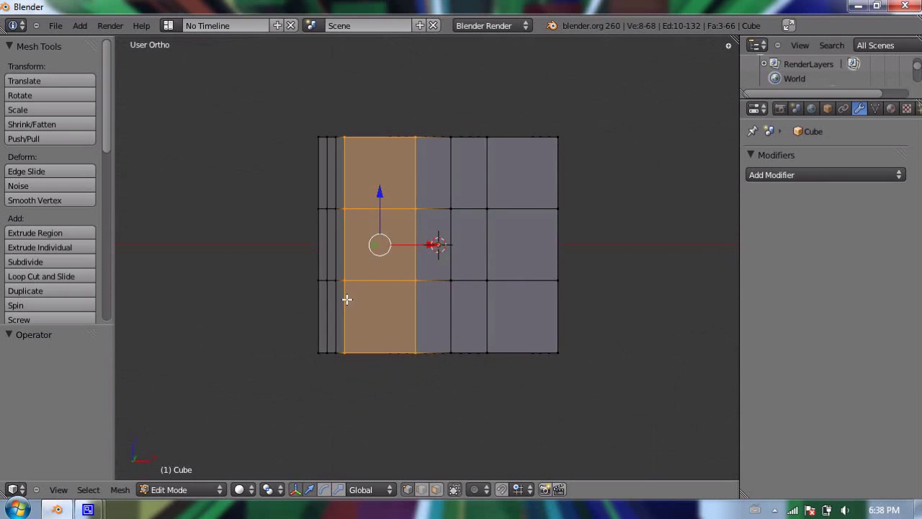
pyautogui.press('KP_1')
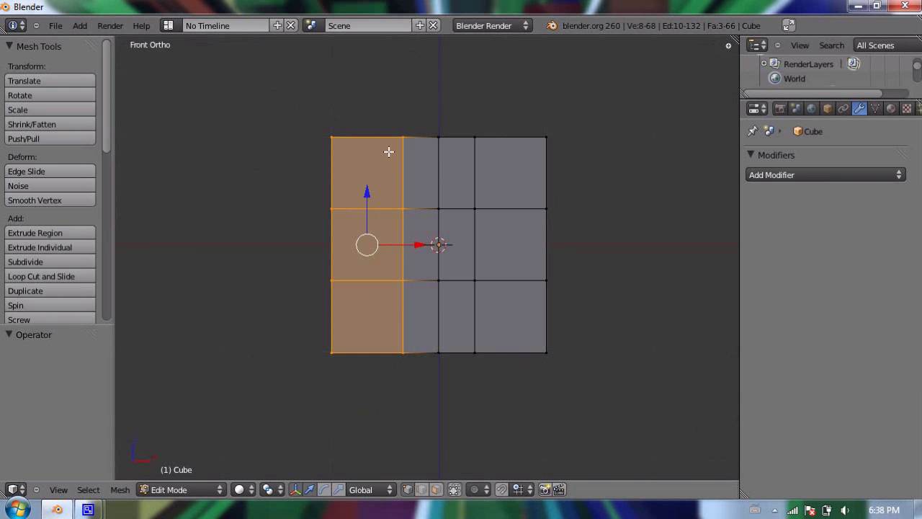
pyautogui.moveTo(321, 129)
pyautogui.mouseDown(button='middle')
pyautogui.moveTo(362, 122)
pyautogui.moveTo(376, 131)
pyautogui.moveTo(310, 137)
pyautogui.moveTo(309, 120)
pyautogui.moveTo(370, 142)
pyautogui.moveTo(304, 136)
pyautogui.moveTo(324, 138)
pyautogui.mouseUp(button='middle')
pyautogui.click(455, 489)
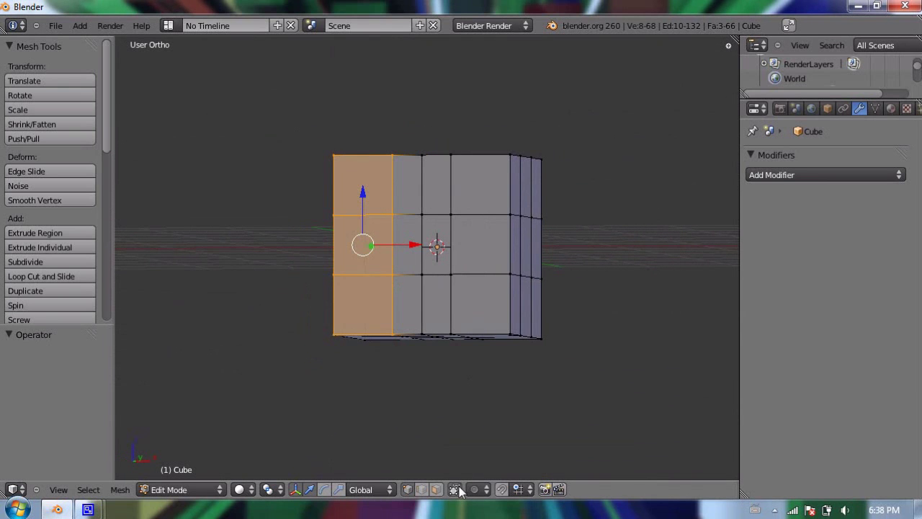
pyautogui.click(455, 489)
pyautogui.moveTo(330, 263); pyautogui.dragTo(359, 278, button='middle')
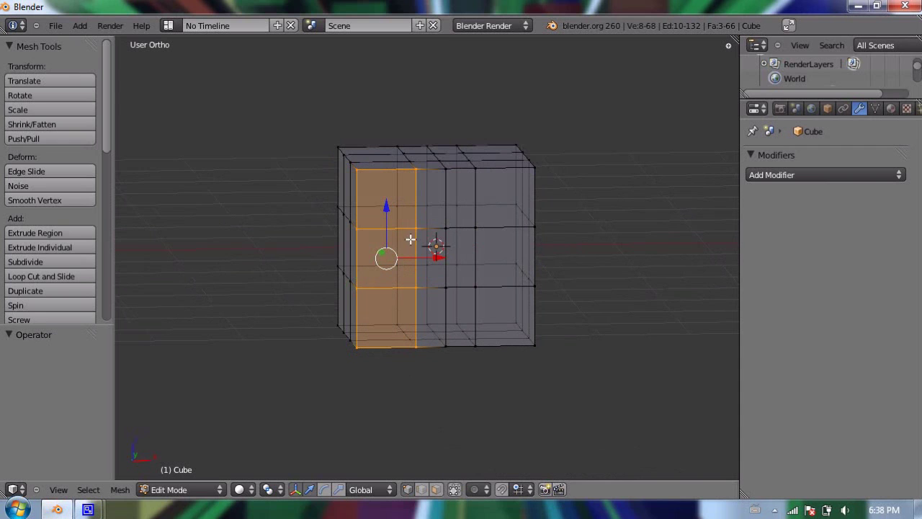
# Step: Box-select the left column in front view and delete those vertices, leaving the right half
pyautogui.press('KP_1')
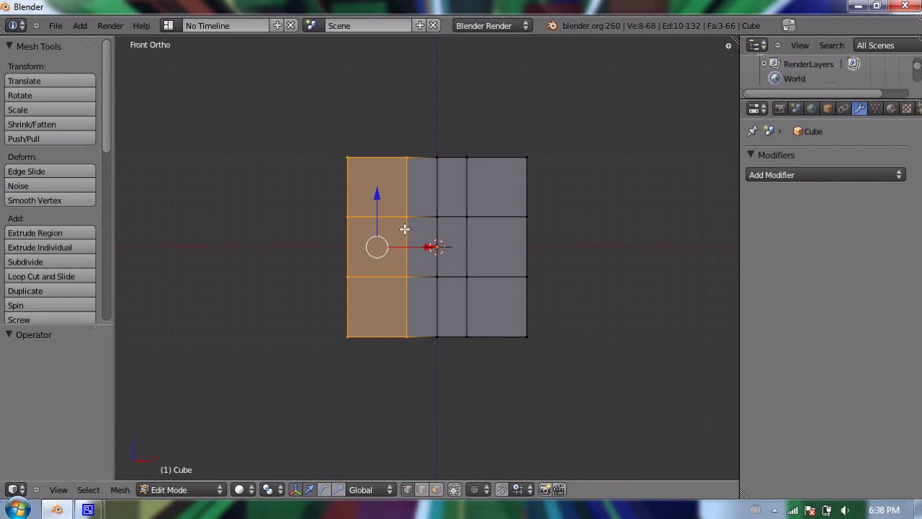
pyautogui.press('a')
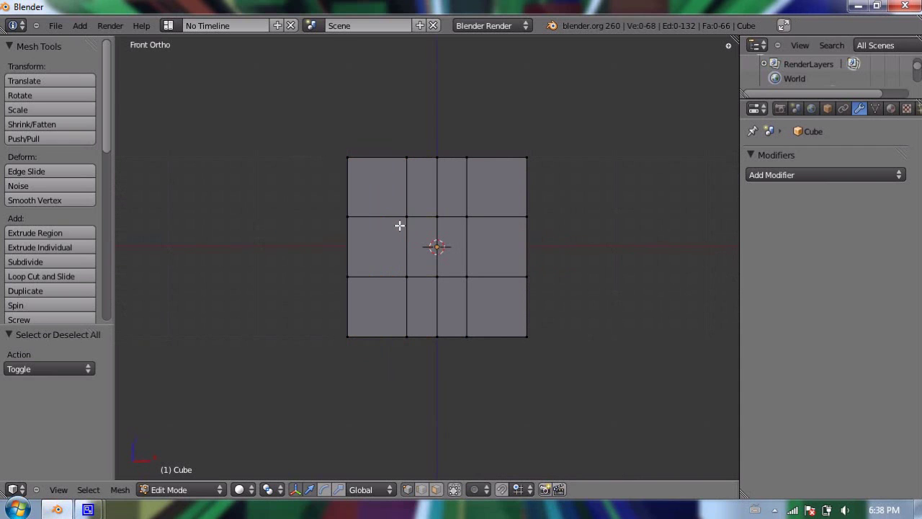
pyautogui.press('b')
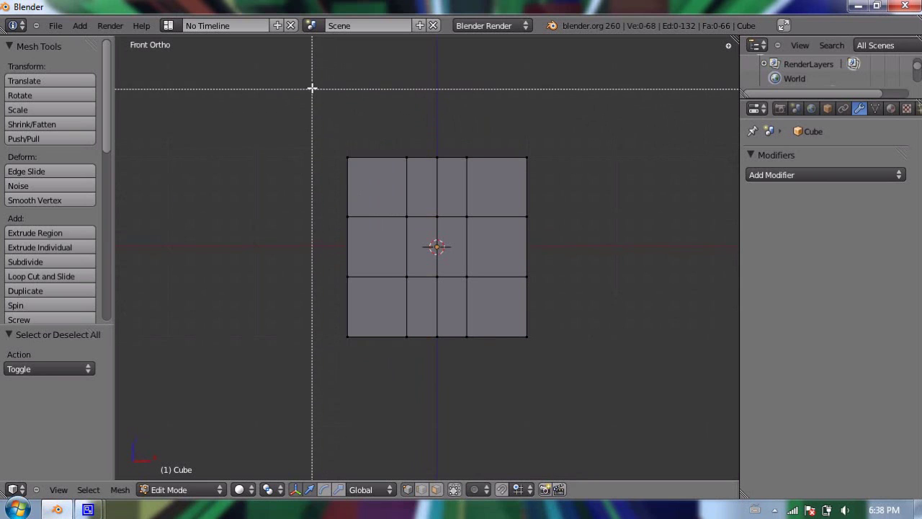
pyautogui.moveTo(312, 86); pyautogui.dragTo(425, 387)
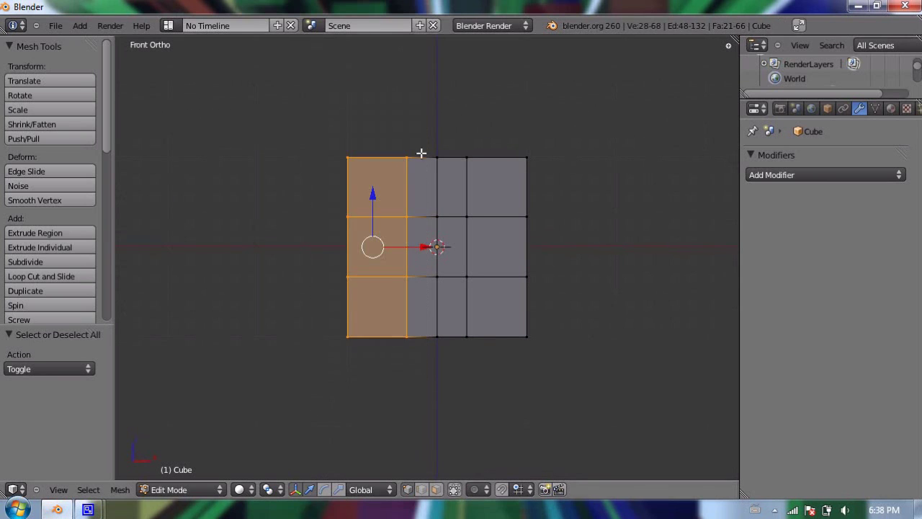
pyautogui.moveTo(278, 196)
pyautogui.mouseDown(button='middle')
pyautogui.moveTo(199, 201)
pyautogui.moveTo(141, 185)
pyautogui.moveTo(319, 195)
pyautogui.moveTo(258, 219)
pyautogui.moveTo(309, 194)
pyautogui.moveTo(264, 206)
pyautogui.moveTo(280, 197)
pyautogui.mouseUp(button='middle')
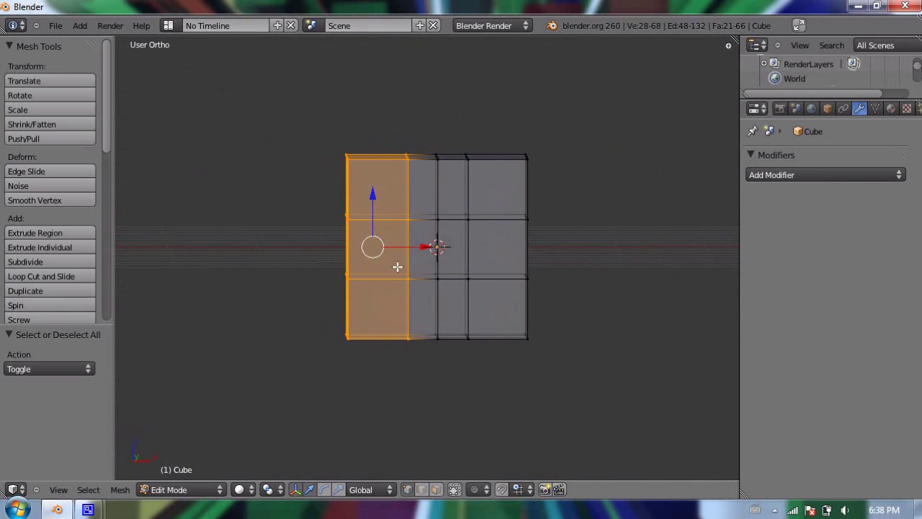
pyautogui.press('x')
pyautogui.press('x')
pyautogui.press('x')
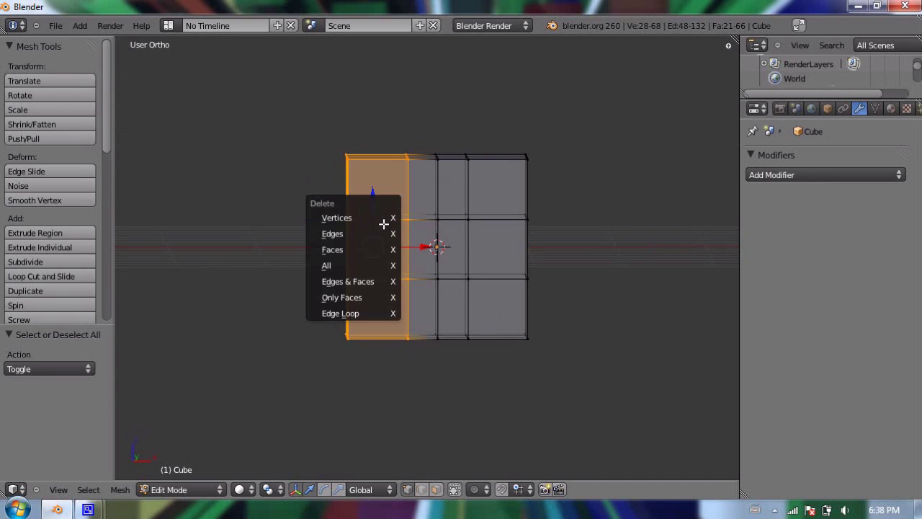
pyautogui.press('x')
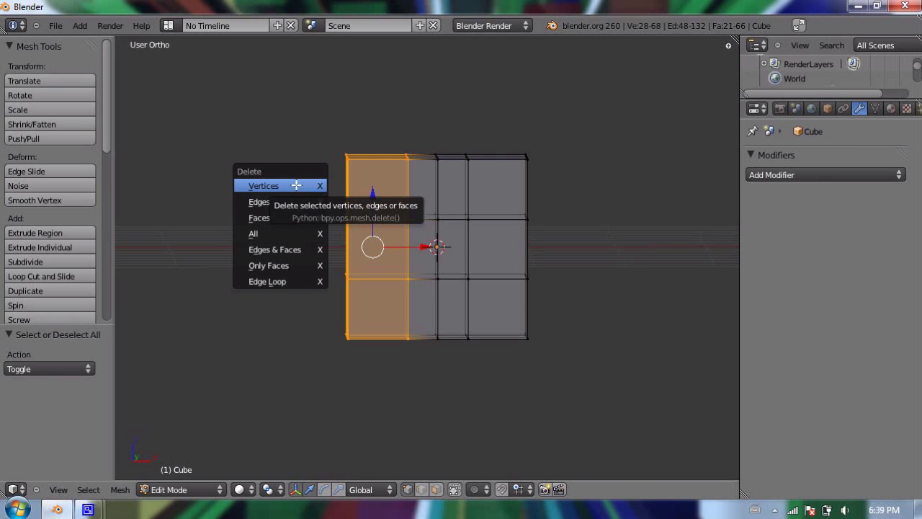
pyautogui.click(296, 185)
pyautogui.moveTo(328, 228); pyautogui.dragTo(363, 220, button='middle')
# Step: Return to Object Mode and add a Mirror modifier to the half-cube from the Modifiers tab
pyautogui.press('Tab')
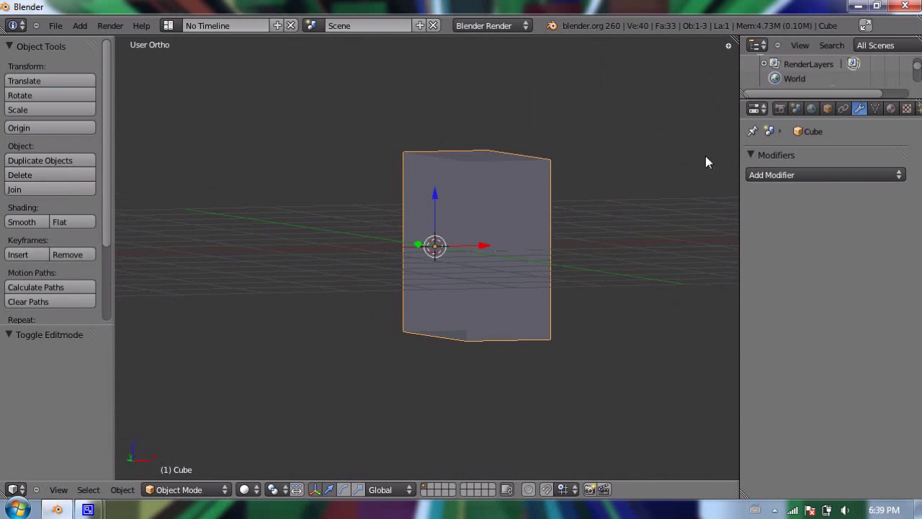
pyautogui.click(780, 108)
pyautogui.click(858, 109)
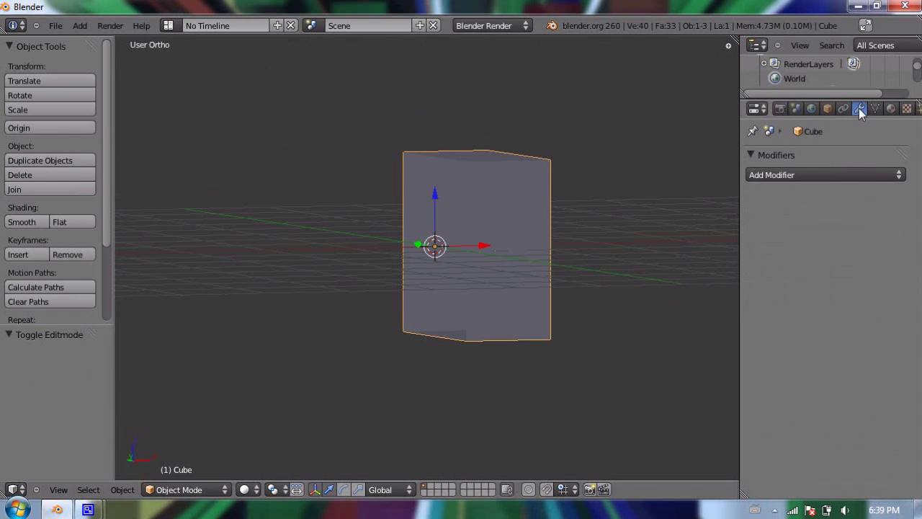
pyautogui.click(804, 179)
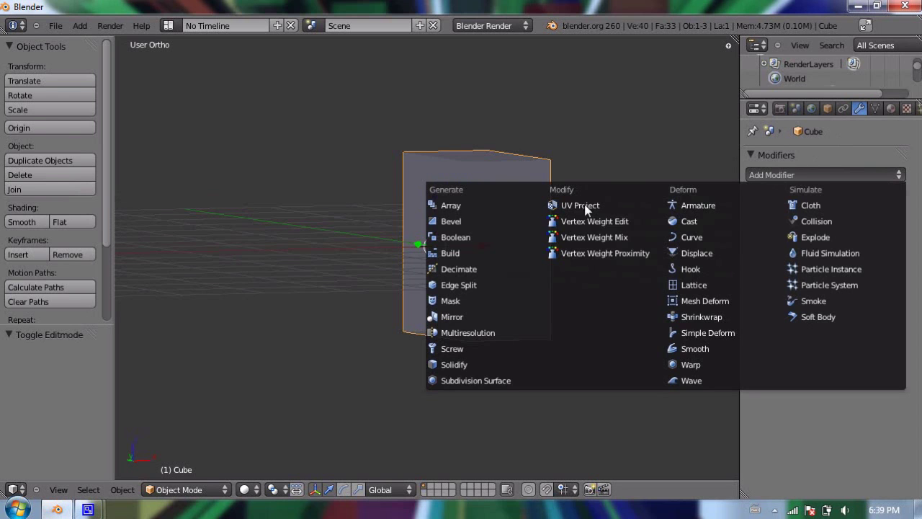
pyautogui.click(515, 317)
pyautogui.moveTo(633, 187); pyautogui.dragTo(592, 195, button='middle')
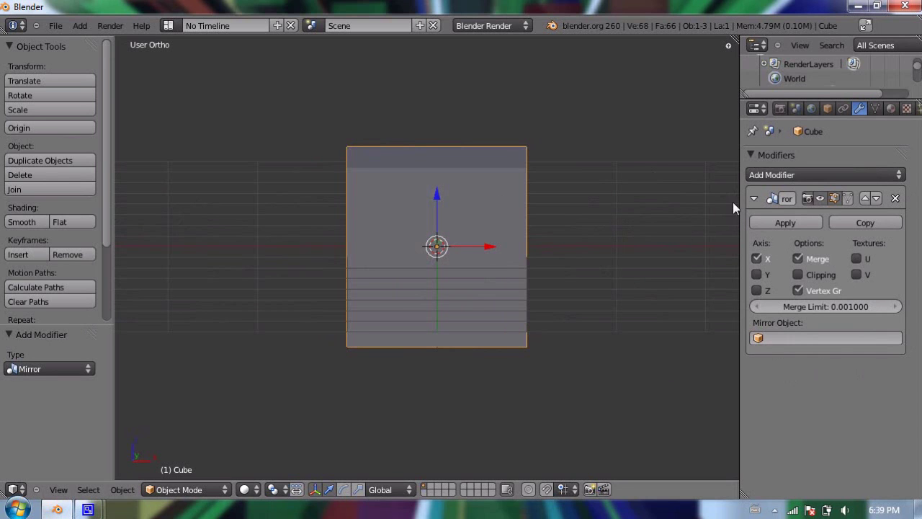
# Step: Widen the Properties editor and try the Mirror axes, ending with only X enabled
pyautogui.moveTo(739, 205); pyautogui.dragTo(641, 212)
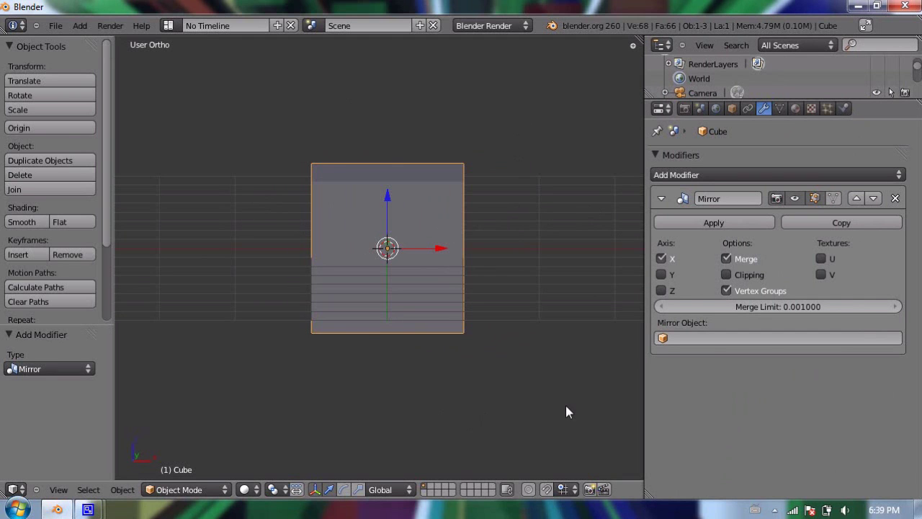
pyautogui.click(660, 258)
pyautogui.click(662, 274)
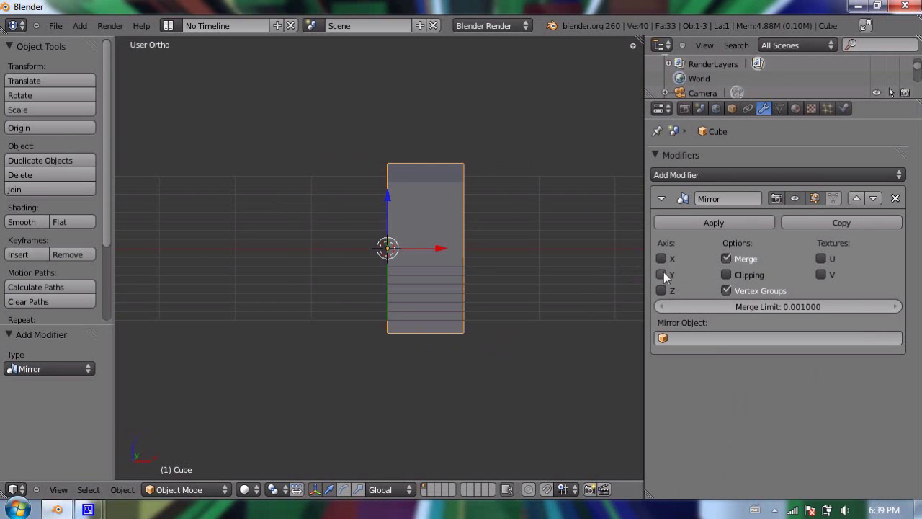
pyautogui.click(661, 259)
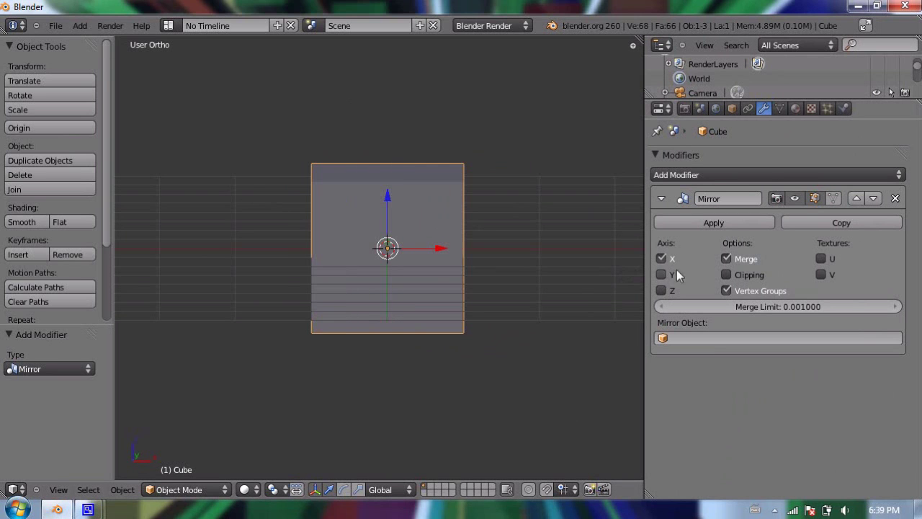
pyautogui.moveTo(309, 249)
pyautogui.mouseDown(button='middle')
pyautogui.moveTo(319, 257)
pyautogui.moveTo(273, 267)
pyautogui.moveTo(352, 262)
pyautogui.moveTo(321, 255)
pyautogui.mouseUp(button='middle')
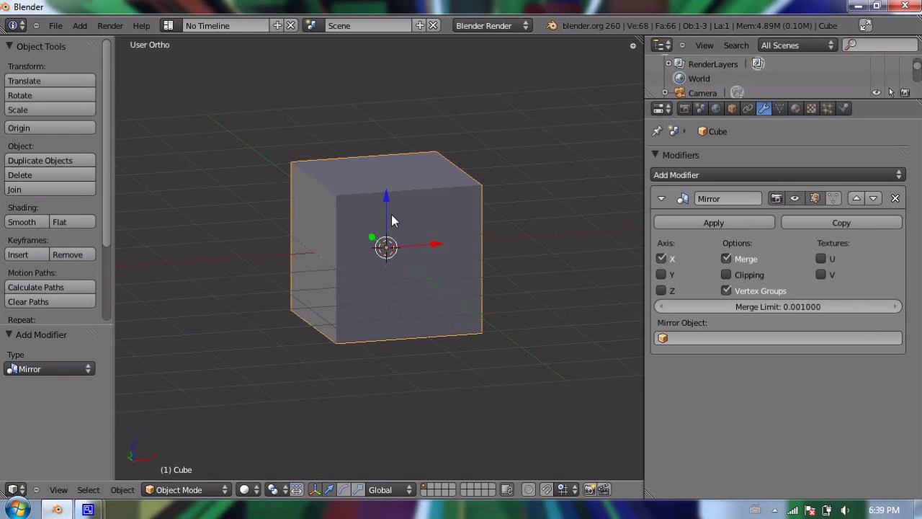
# Step: Enter Edit Mode in face select mode and select a face on the cube's right side
pyautogui.press('Tab')
pyautogui.moveTo(397, 219); pyautogui.dragTo(323, 189, button='middle')
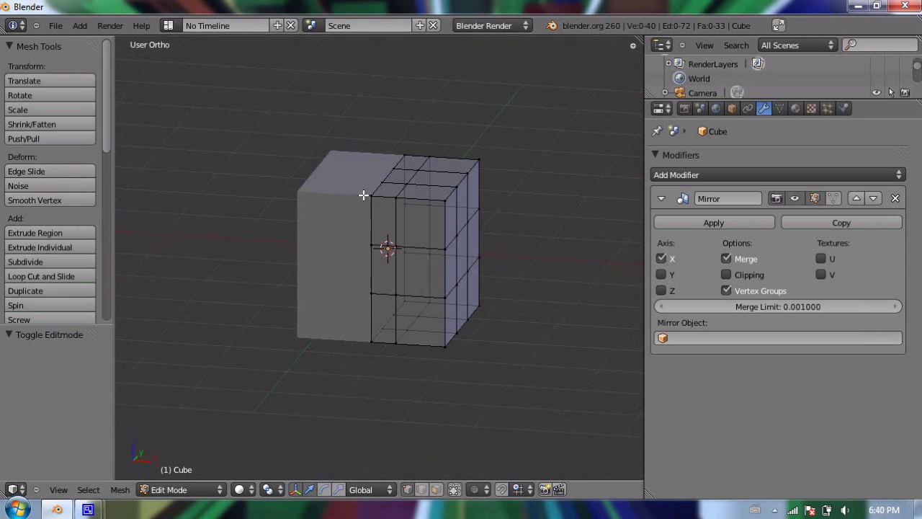
pyautogui.click(436, 489)
pyautogui.moveTo(313, 305)
pyautogui.mouseDown(button='middle')
pyautogui.moveTo(363, 358)
pyautogui.moveTo(327, 342)
pyautogui.moveTo(310, 232)
pyautogui.moveTo(341, 286)
pyautogui.moveTo(322, 303)
pyautogui.mouseUp(button='middle')
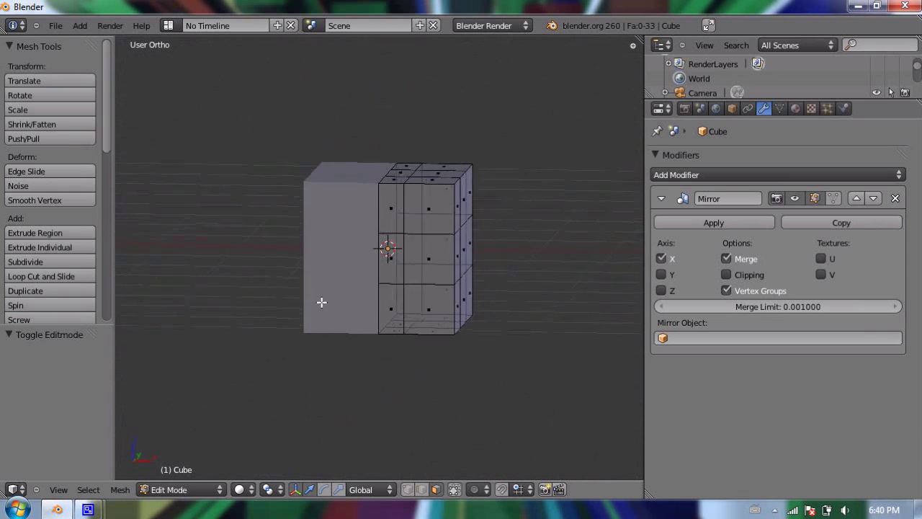
pyautogui.scroll(3, 456, 217)
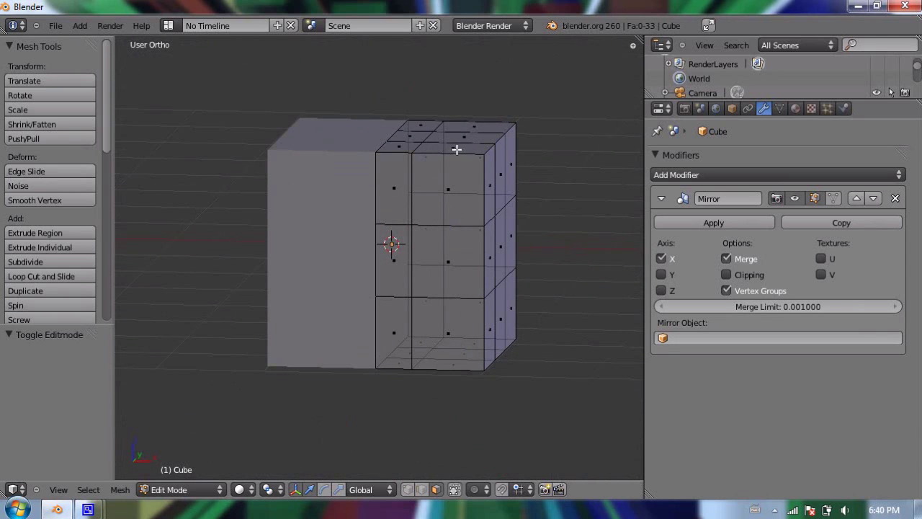
pyautogui.rightClick(501, 229)
pyautogui.moveTo(497, 231); pyautogui.dragTo(516, 408, button='middle')
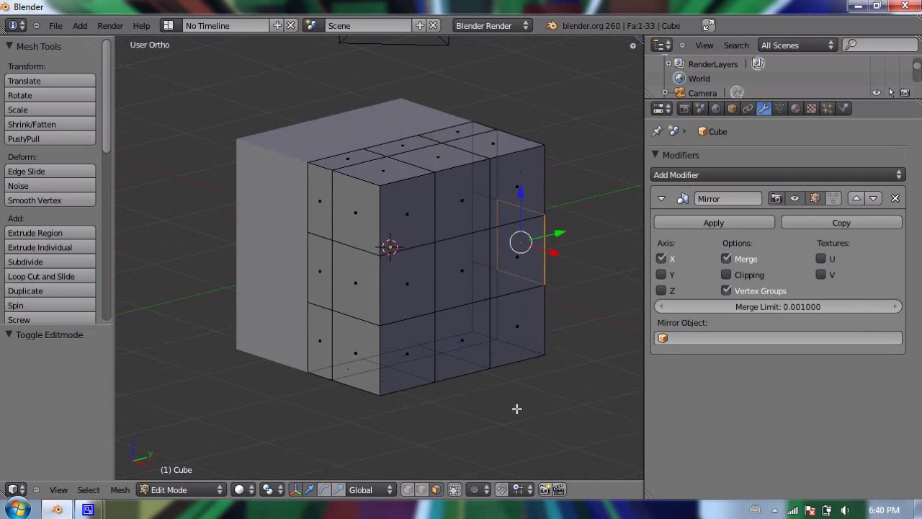
# Step: Limit selection to visible, push the front middle face 0.427 along X and raise the top face 0.138 on Z
pyautogui.click(454, 489)
pyautogui.rightClick(450, 266)
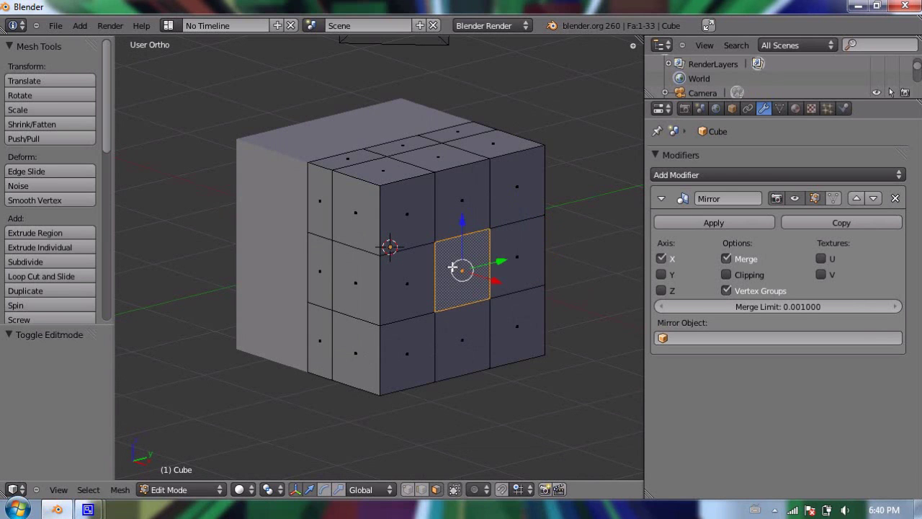
pyautogui.moveTo(452, 248); pyautogui.dragTo(415, 216, button='middle')
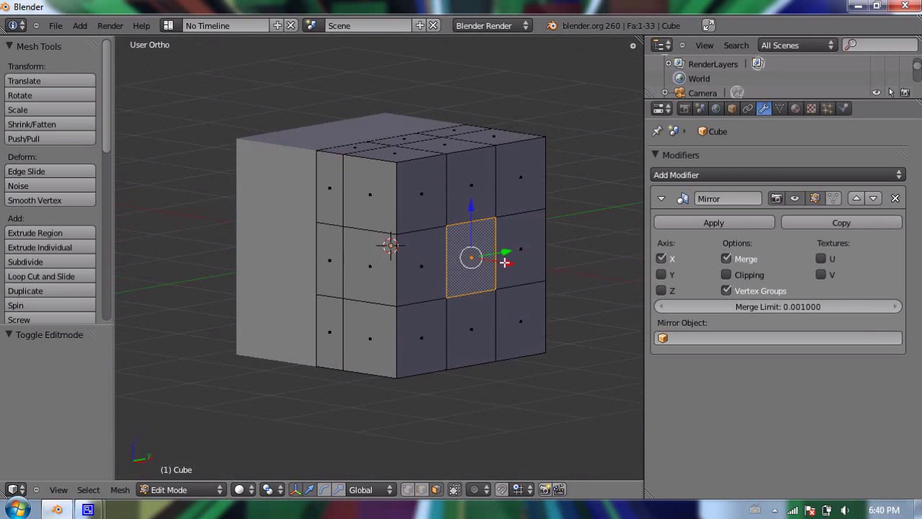
pyautogui.moveTo(504, 263); pyautogui.dragTo(537, 272)
pyautogui.moveTo(471, 218); pyautogui.dragTo(413, 152, button='middle')
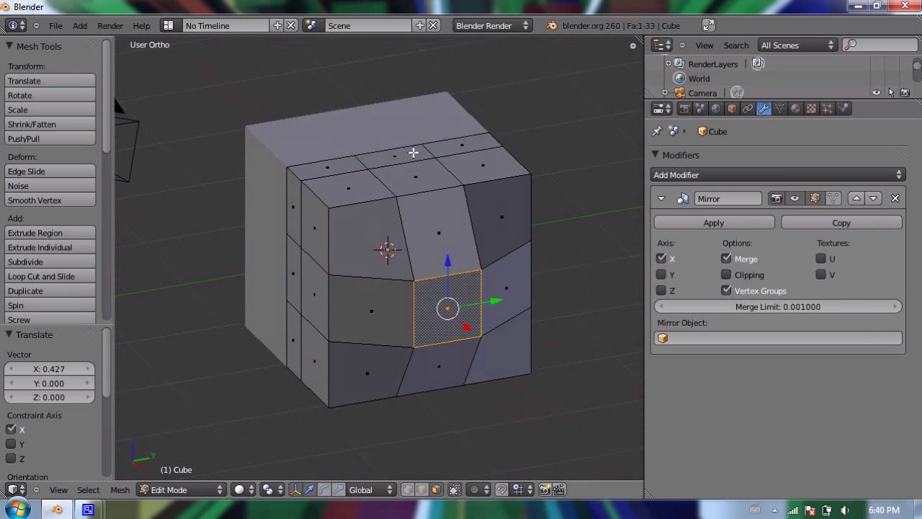
pyautogui.rightClick(412, 152)
pyautogui.moveTo(393, 109); pyautogui.dragTo(395, 95)
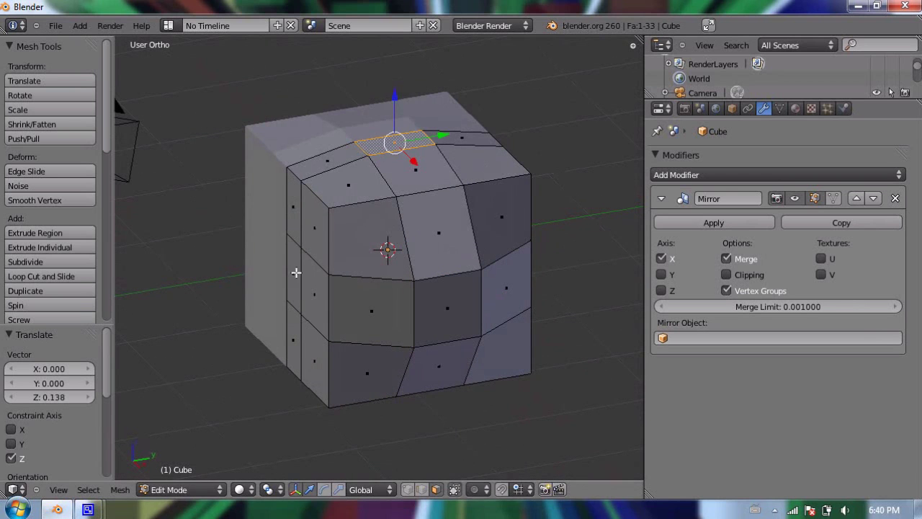
# Step: Shift the left face slightly on Y, the thin face 0.107 on Y, and drop the lower front face 0.128 on Z
pyautogui.rightClick(296, 272)
pyautogui.moveTo(313, 268); pyautogui.dragTo(320, 267)
pyautogui.moveTo(319, 267); pyautogui.dragTo(478, 295, button='middle')
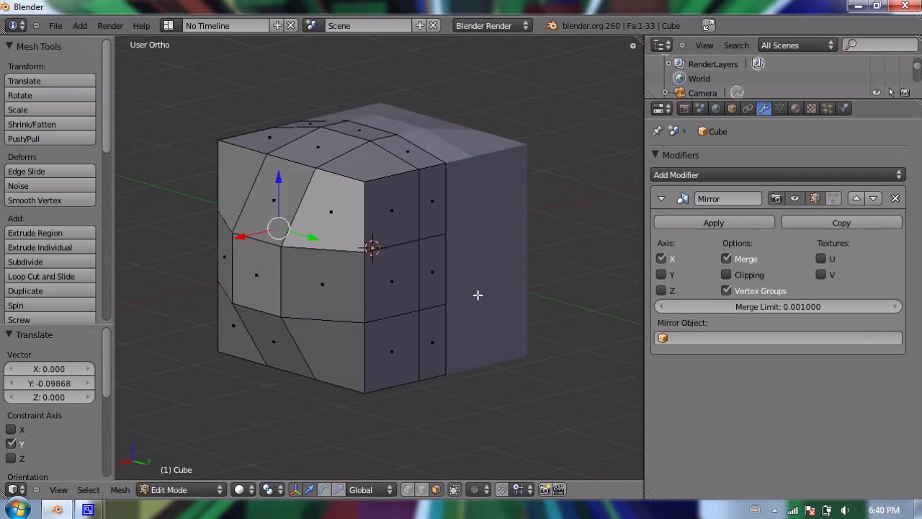
pyautogui.rightClick(427, 263)
pyautogui.moveTo(403, 243); pyautogui.dragTo(415, 245, button='middle')
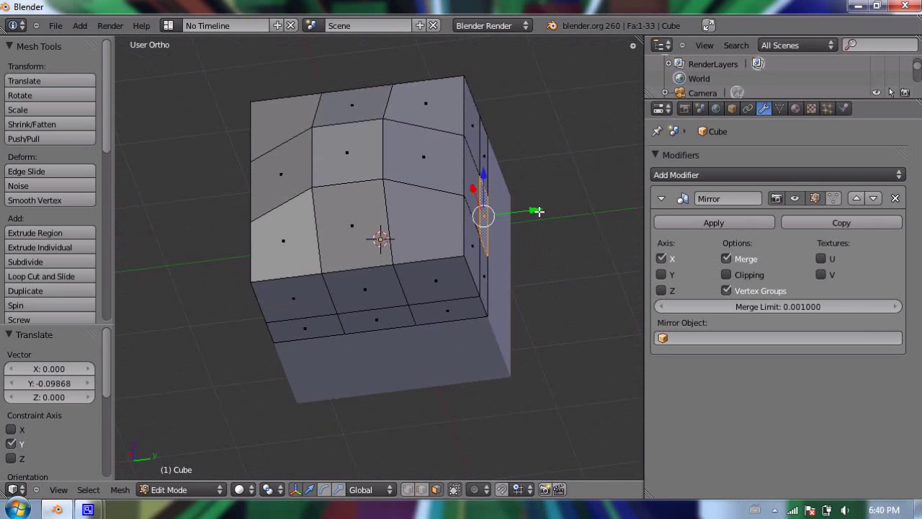
pyautogui.moveTo(532, 210); pyautogui.dragTo(540, 210)
pyautogui.rightClick(353, 319)
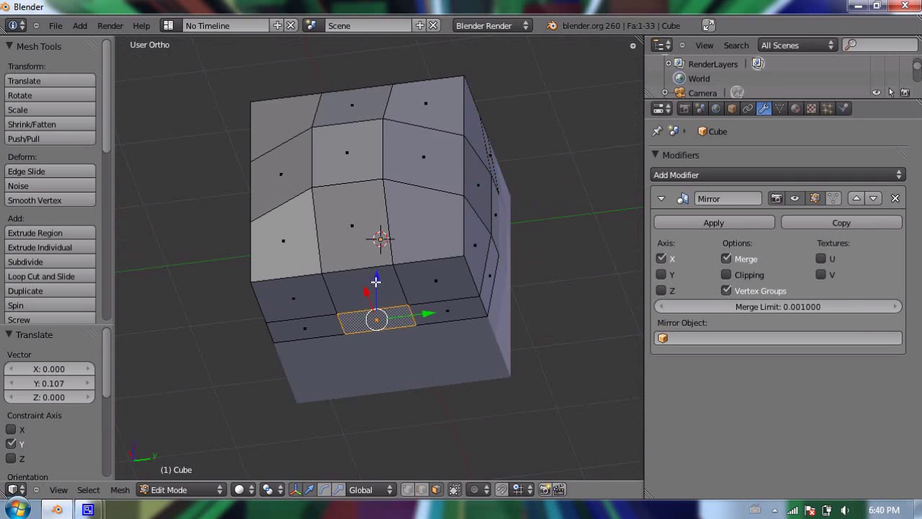
pyautogui.moveTo(378, 277); pyautogui.dragTo(377, 288)
pyautogui.moveTo(377, 288); pyautogui.dragTo(502, 262, button='middle')
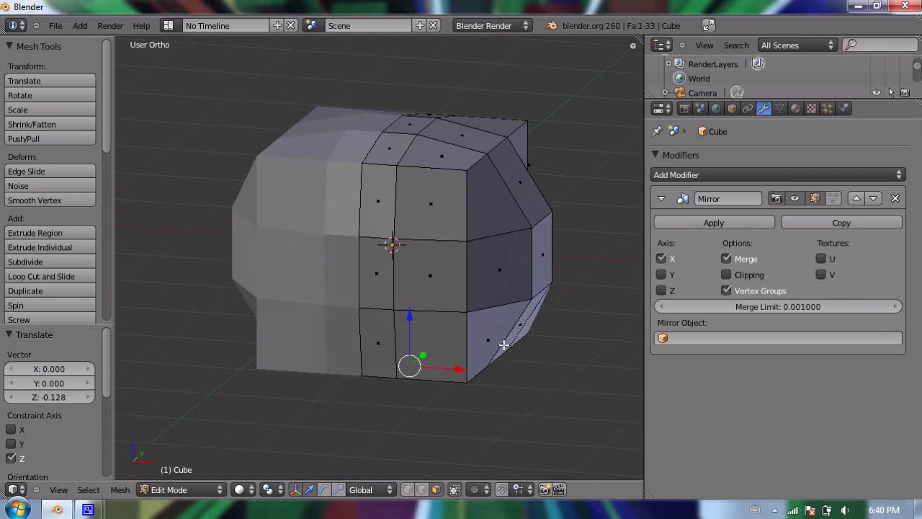
# Step: In vertex select mode, pick the four corner vertices of the right-side outer edge loop
pyautogui.click(407, 489)
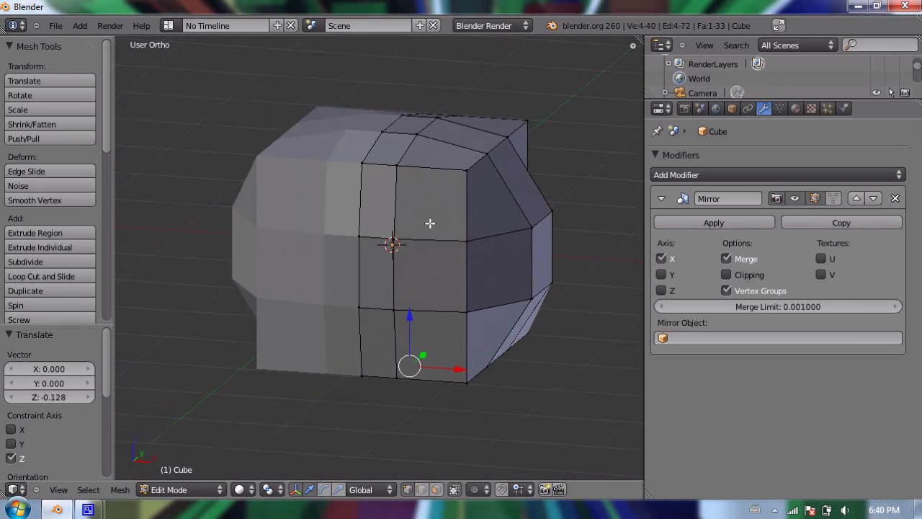
pyautogui.rightClick(466, 170)
pyautogui.keyDown('shift'); pyautogui.rightClick(532, 121); pyautogui.keyUp('shift')
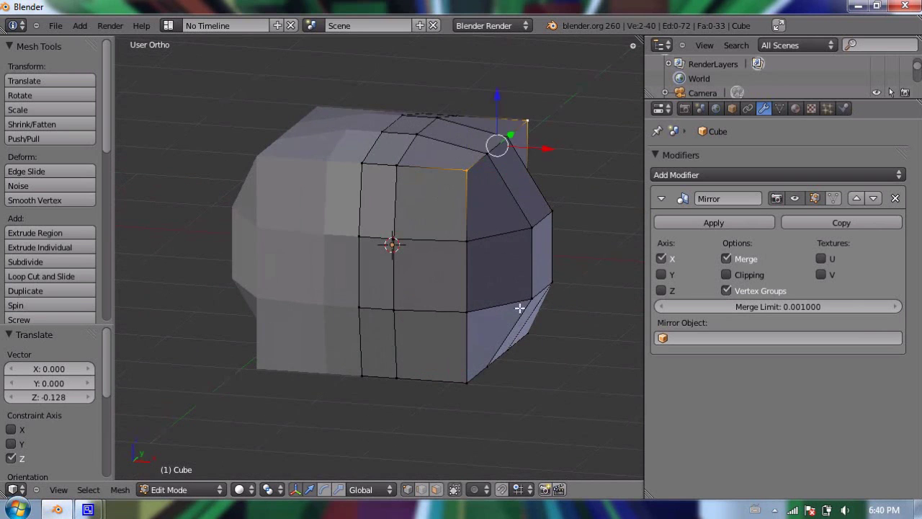
pyautogui.moveTo(521, 305); pyautogui.dragTo(420, 332, button='middle')
pyautogui.keyDown('shift'); pyautogui.rightClick(387, 349); pyautogui.keyUp('shift')
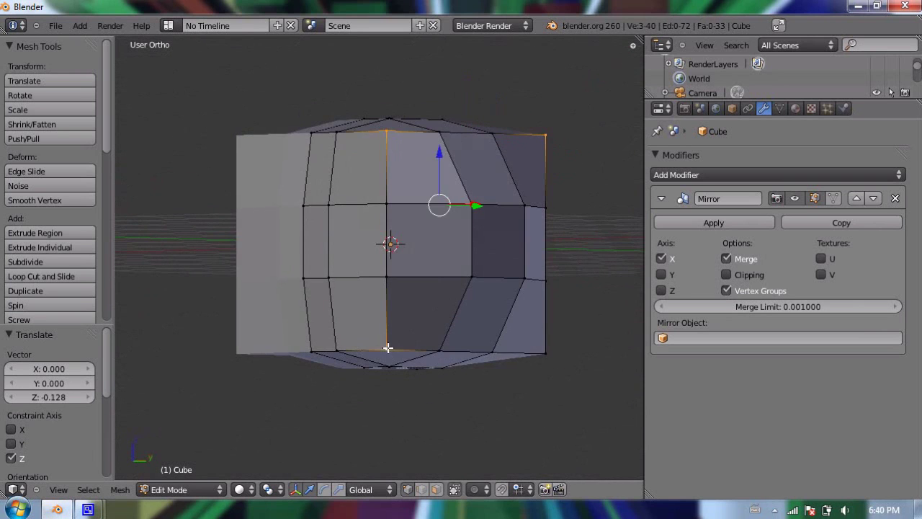
pyautogui.keyDown('shift'); pyautogui.rightClick(546, 352); pyautogui.keyUp('shift')
# Step: Orbit around the mesh to check the corner selection from several angles
pyautogui.moveTo(301, 294); pyautogui.dragTo(240, 165, button='middle')
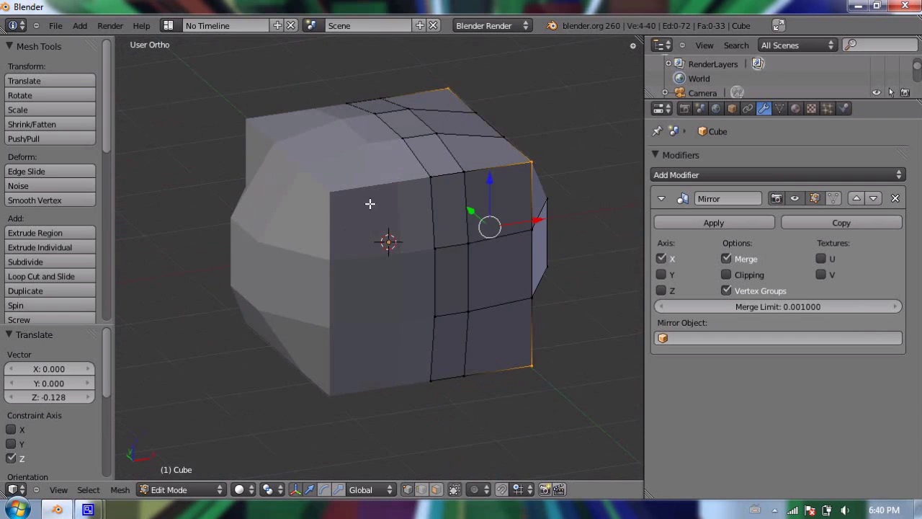
pyautogui.moveTo(488, 165)
pyautogui.mouseDown(button='middle')
pyautogui.moveTo(356, 154)
pyautogui.moveTo(502, 167)
pyautogui.moveTo(428, 181)
pyautogui.moveTo(473, 161)
pyautogui.mouseUp(button='middle')
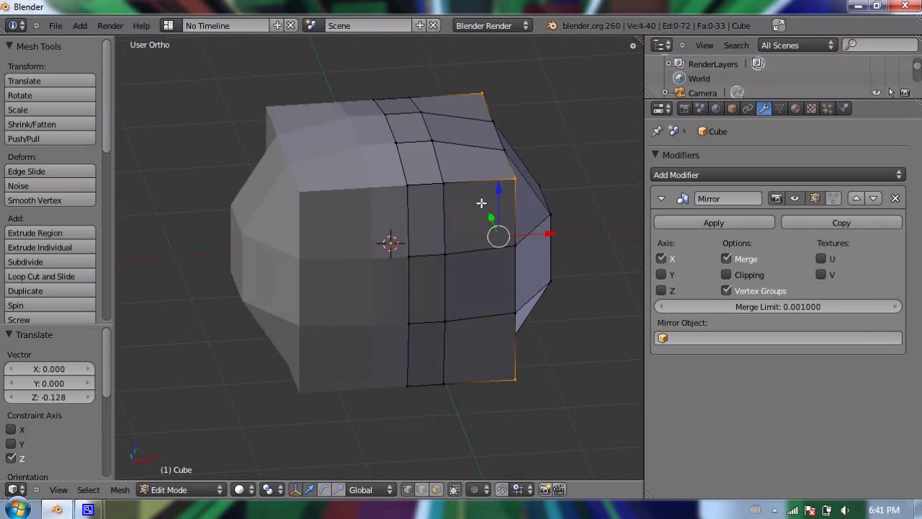
pyautogui.moveTo(491, 86); pyautogui.dragTo(319, 151, button='middle')
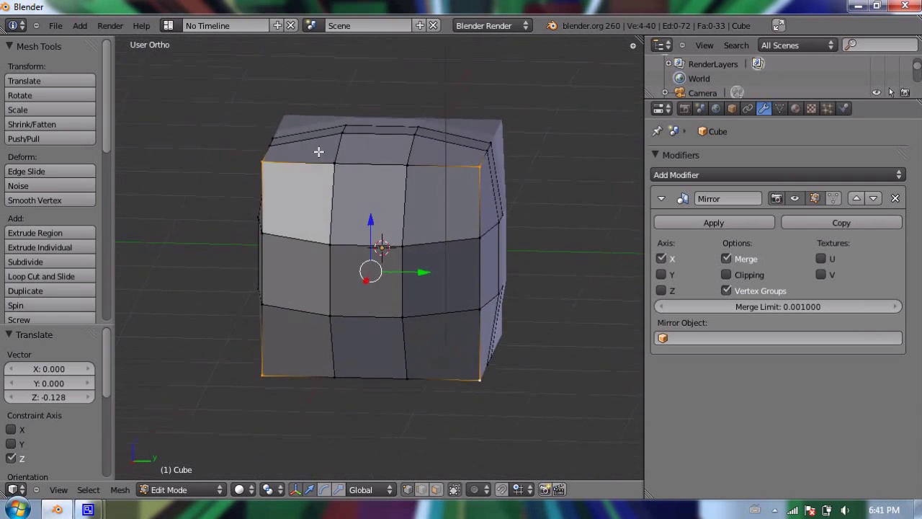
pyautogui.moveTo(290, 318); pyautogui.dragTo(537, 249, button='middle')
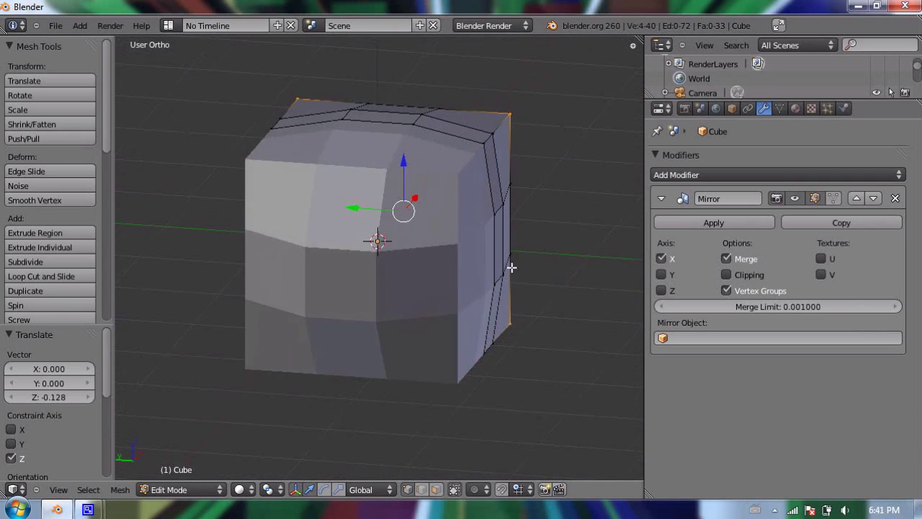
pyautogui.moveTo(512, 268); pyautogui.dragTo(540, 121, button='middle')
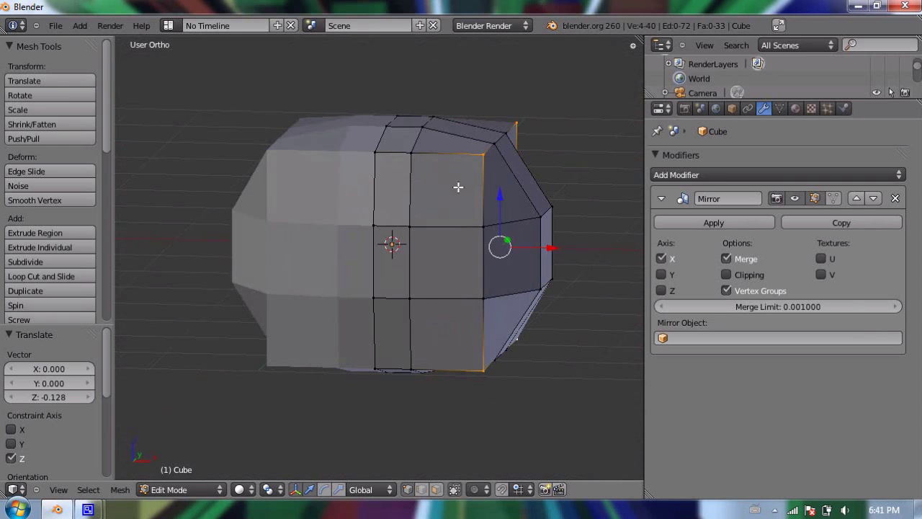
pyautogui.moveTo(417, 193)
pyautogui.mouseDown(button='middle')
pyautogui.moveTo(251, 208)
pyautogui.moveTo(273, 192)
pyautogui.moveTo(425, 214)
pyautogui.moveTo(401, 199)
pyautogui.mouseUp(button='middle')
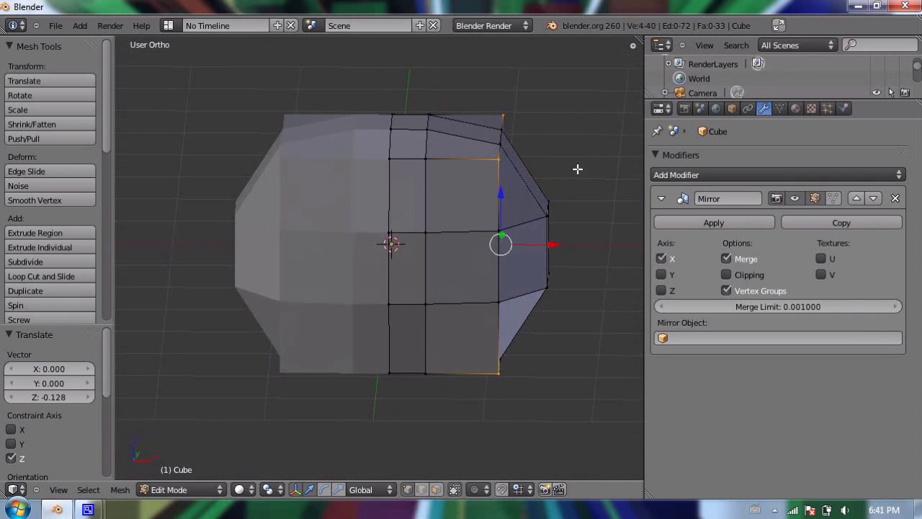
pyautogui.press('s')
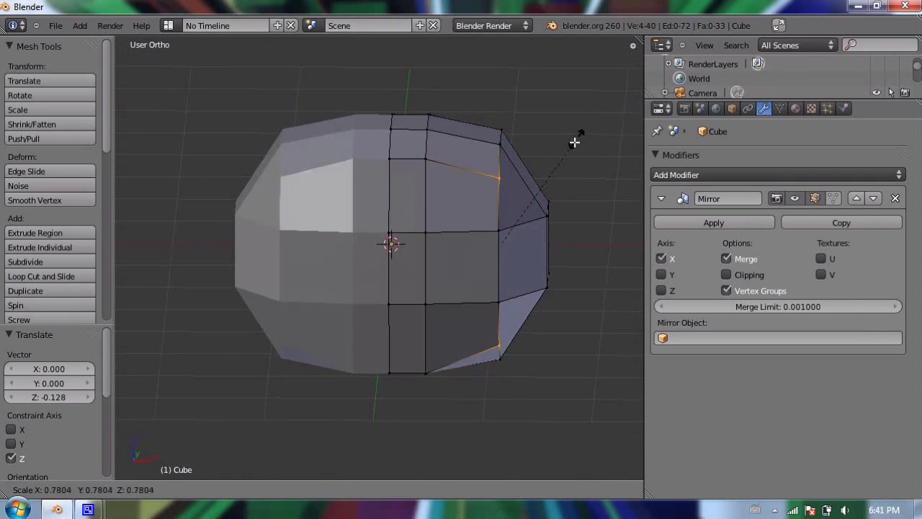
pyautogui.click(566, 184)
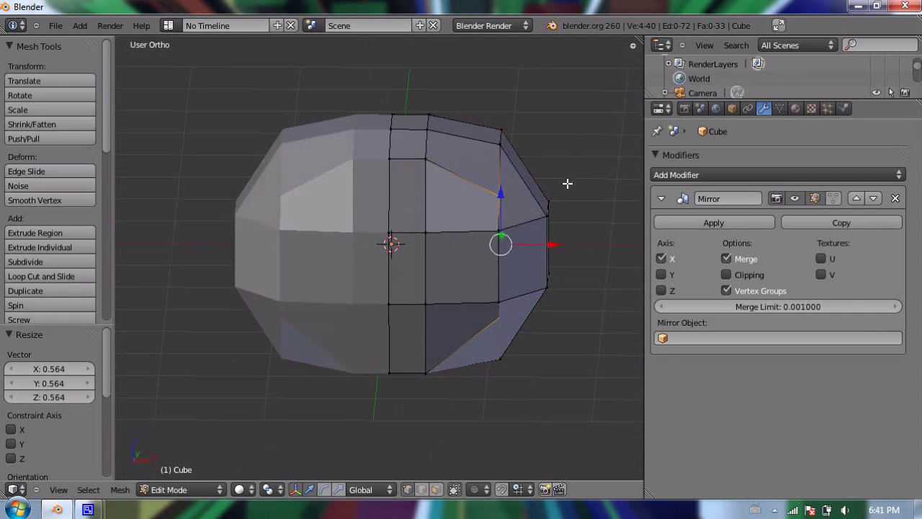
pyautogui.moveTo(566, 185); pyautogui.dragTo(449, 206, button='middle')
pyautogui.hotkey('ctrl', 'z')
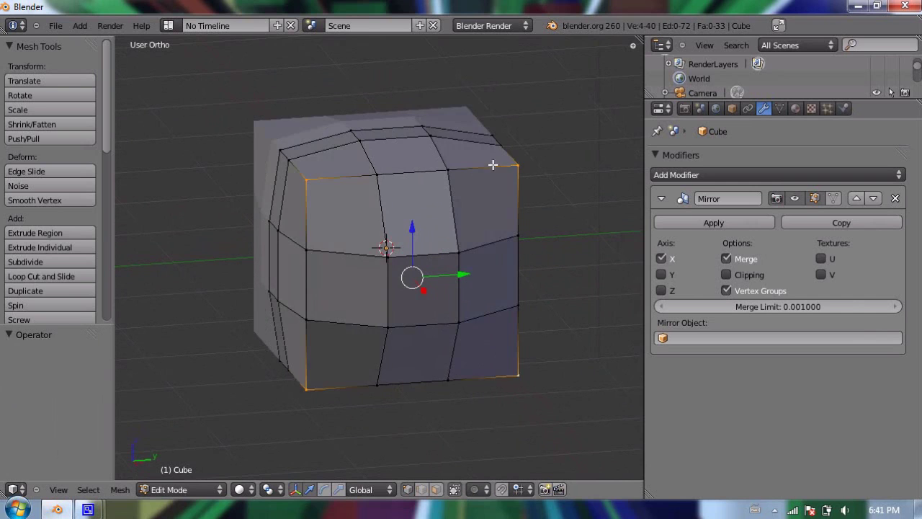
pyautogui.moveTo(309, 259); pyautogui.dragTo(407, 245, button='middle')
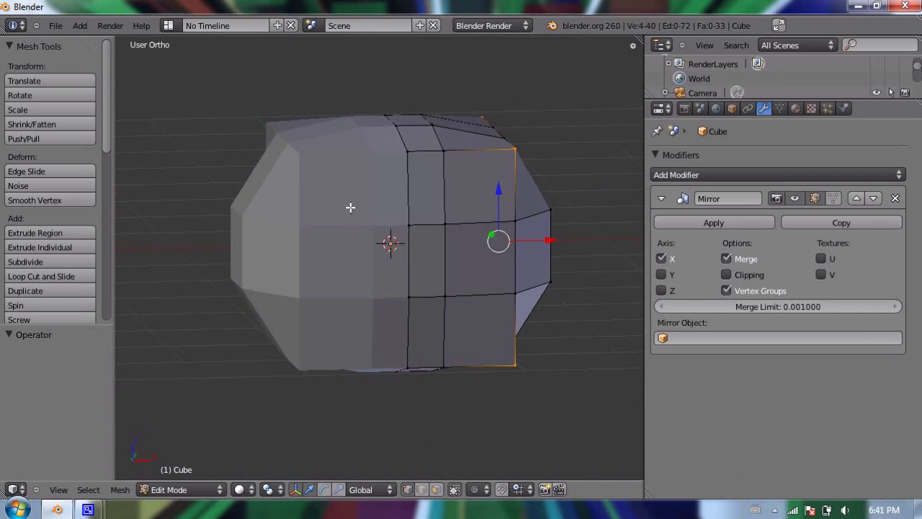
pyautogui.moveTo(345, 202); pyautogui.dragTo(416, 223, button='middle')
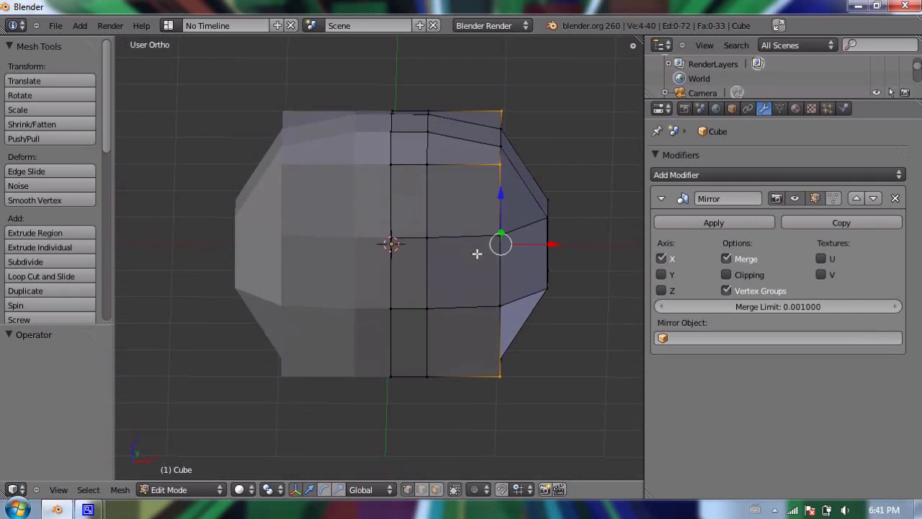
# Step: Set the pivot point to Median Point in the front orthographic view
pyautogui.press('KP_1')
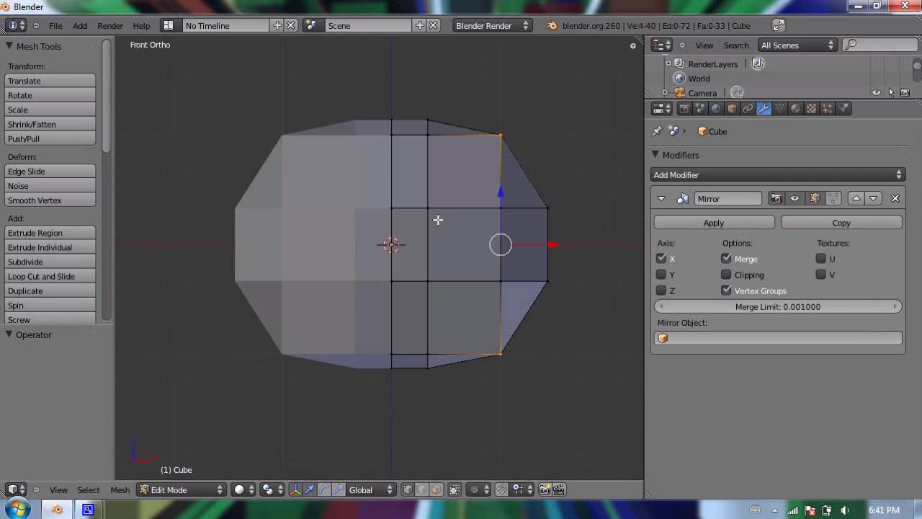
pyautogui.click(269, 491)
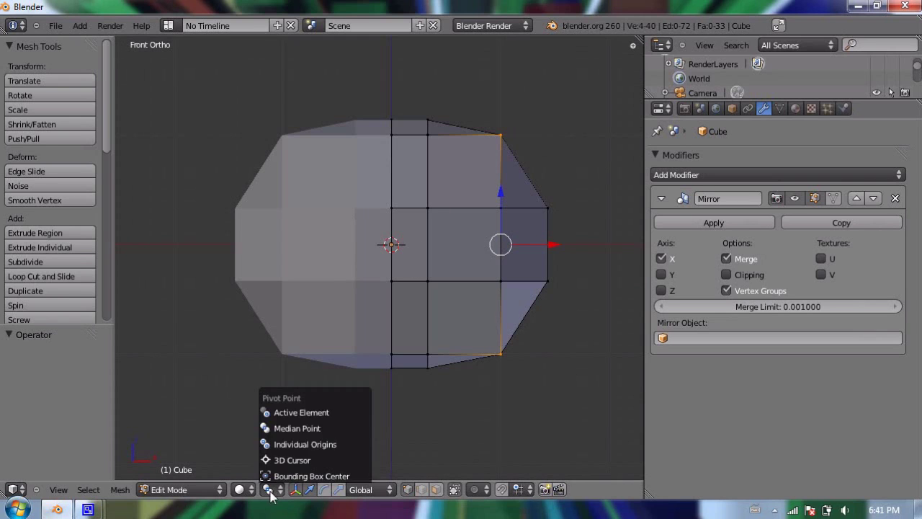
pyautogui.click(295, 427)
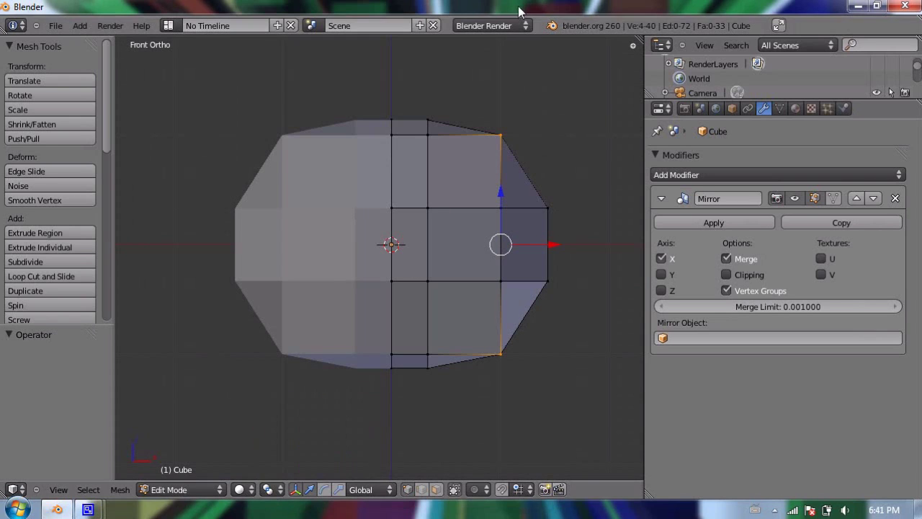
# Step: Inspect the cube by switching between front, right-side and angled views
pyautogui.moveTo(560, 214); pyautogui.dragTo(383, 229, button='middle')
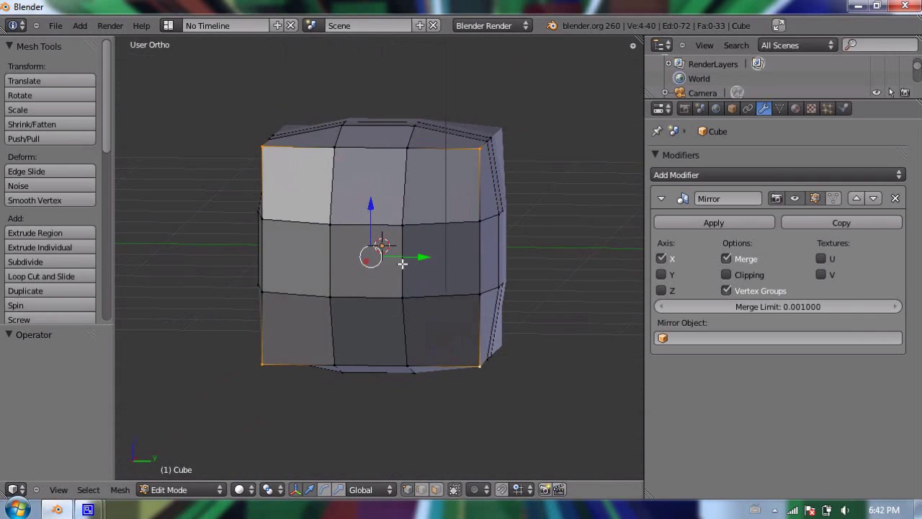
pyautogui.moveTo(332, 266); pyautogui.dragTo(348, 249, button='middle')
pyautogui.press('KP_3')
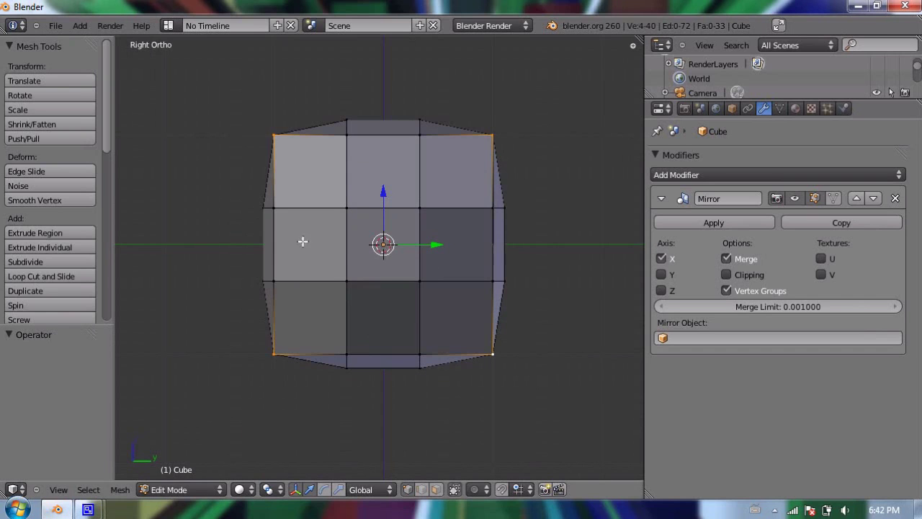
pyautogui.moveTo(302, 241); pyautogui.dragTo(341, 286, button='middle')
pyautogui.press('KP_3')
pyautogui.moveTo(319, 115); pyautogui.dragTo(469, 166, button='middle')
pyautogui.press('KP_1')
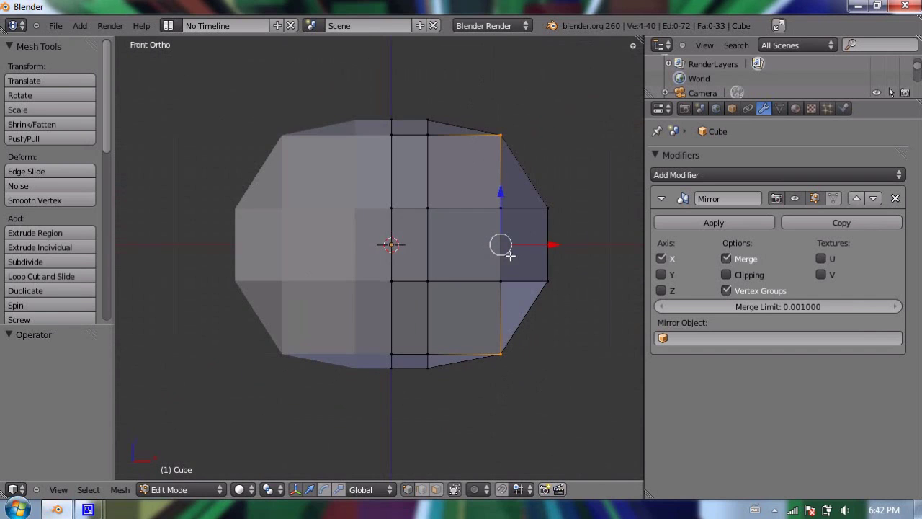
pyautogui.press('KP_3')
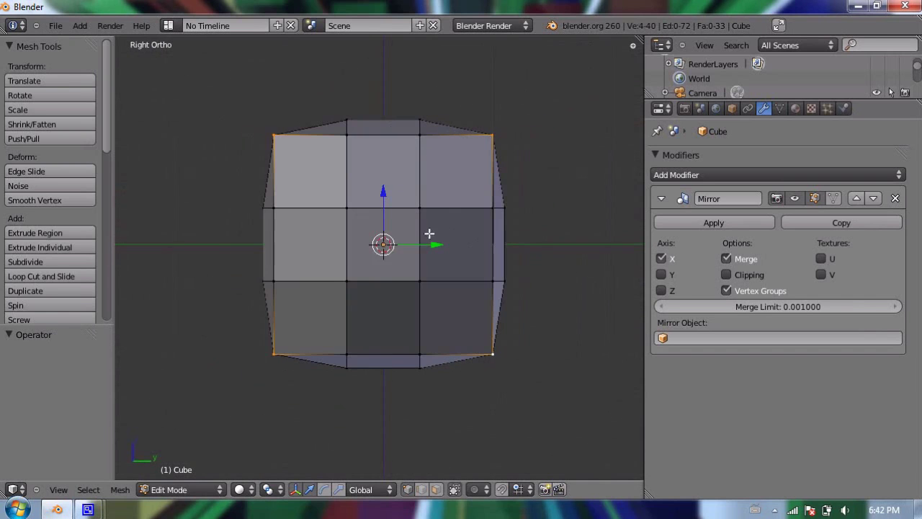
pyautogui.moveTo(413, 247); pyautogui.dragTo(497, 292, button='middle')
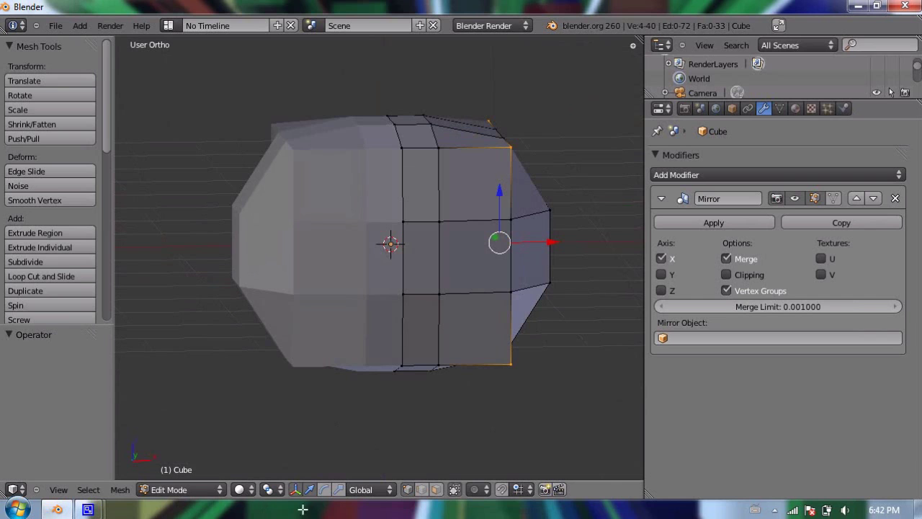
# Step: Make 3D Cursor the pivot point after briefly trying Active Element
pyautogui.click(269, 490)
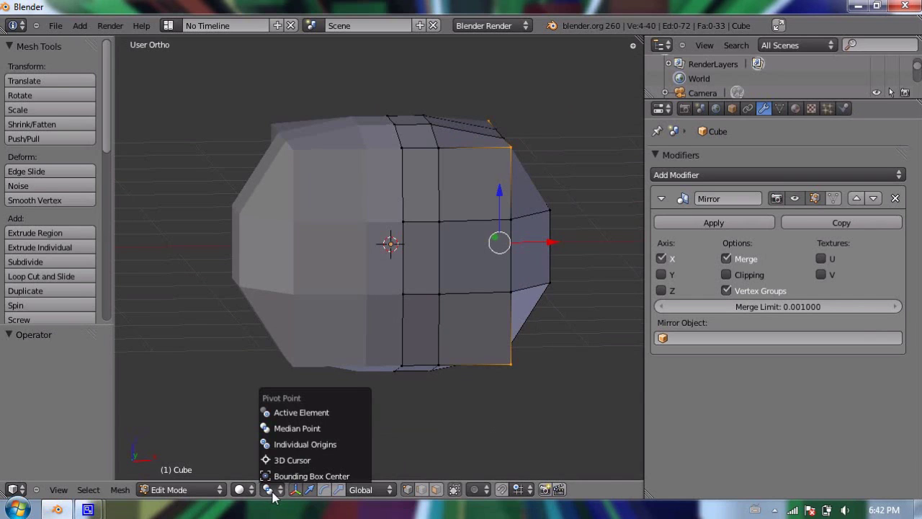
pyautogui.click(306, 462)
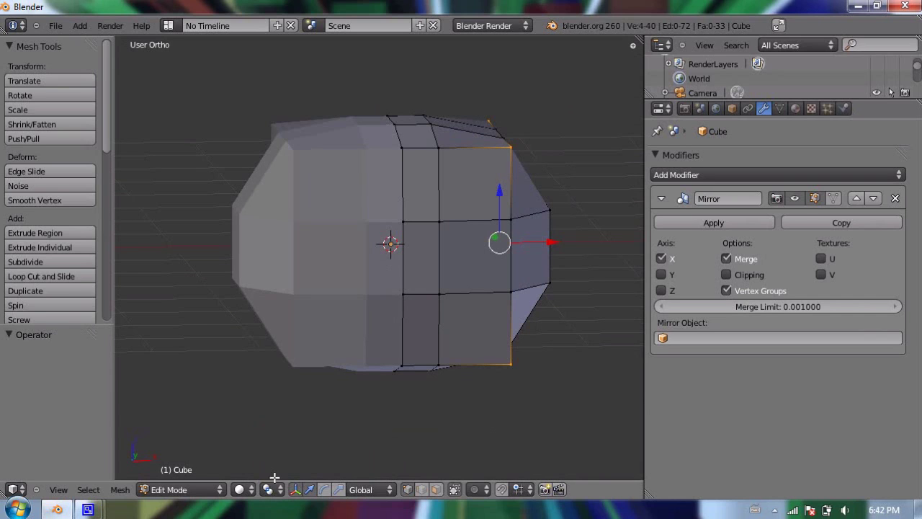
pyautogui.click(245, 489)
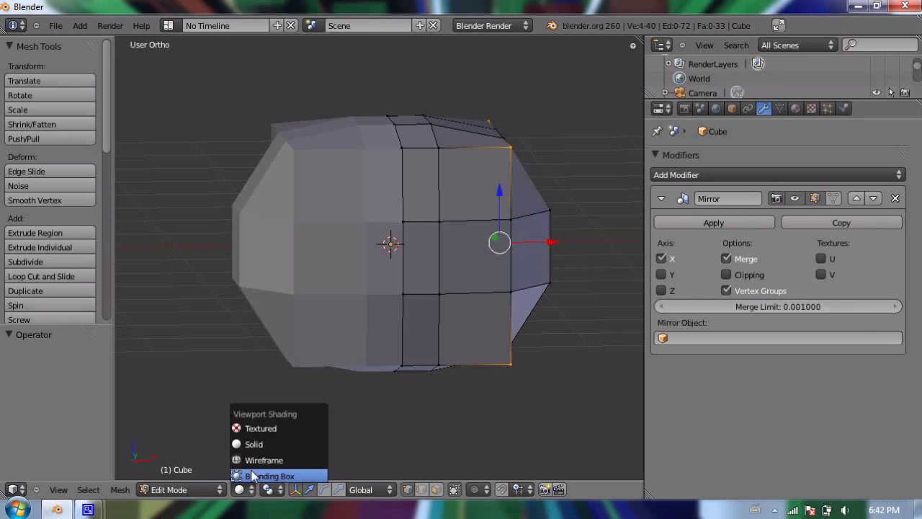
pyautogui.click(271, 489)
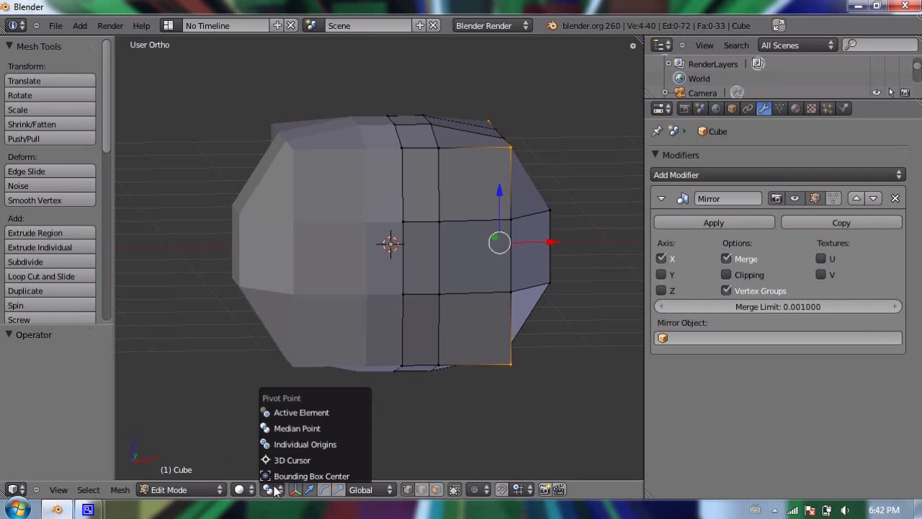
pyautogui.click(301, 415)
pyautogui.moveTo(459, 339); pyautogui.dragTo(389, 329, button='middle')
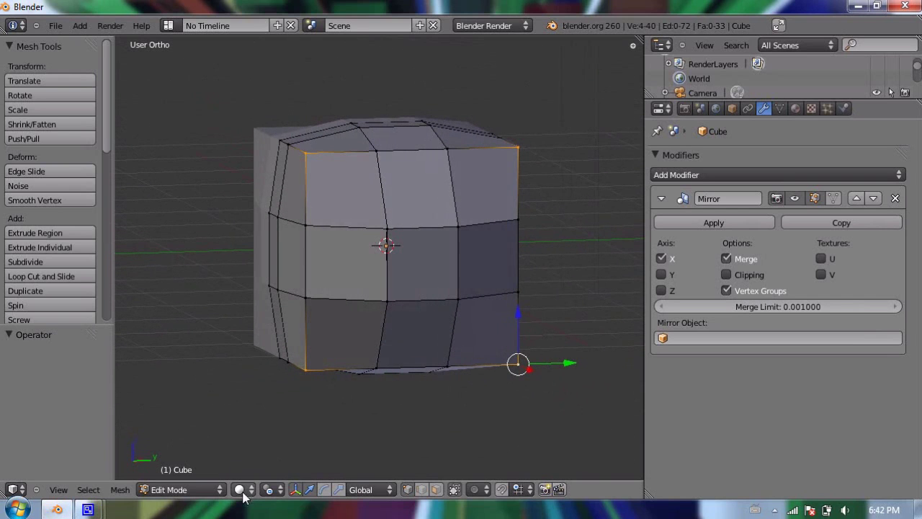
pyautogui.click(281, 489)
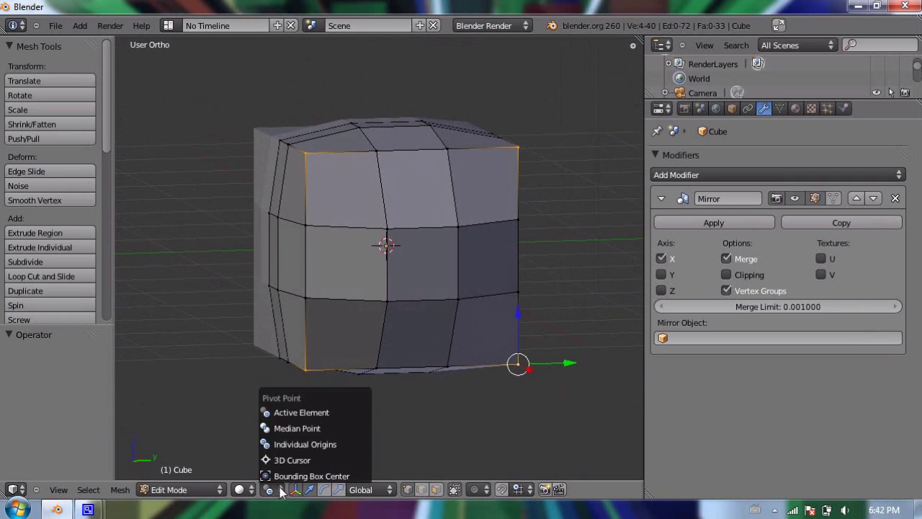
pyautogui.click(312, 456)
pyautogui.moveTo(307, 327); pyautogui.dragTo(526, 288, button='middle')
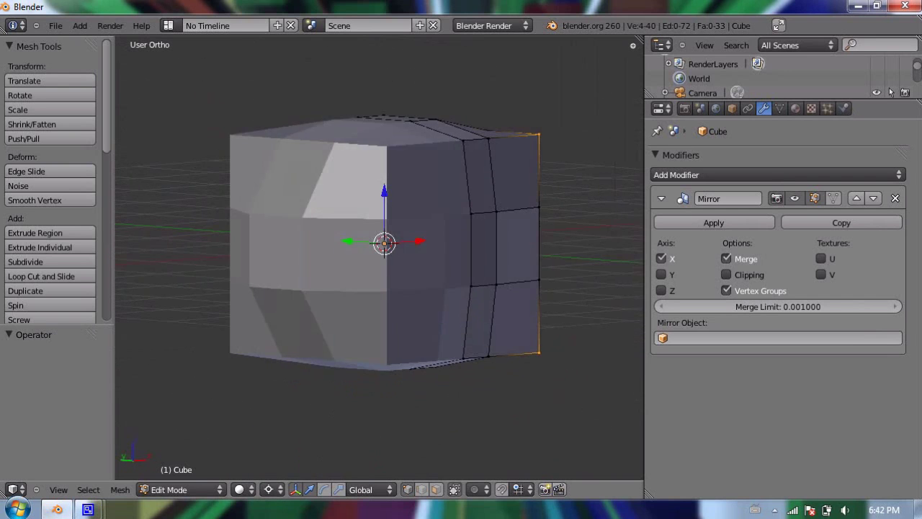
pyautogui.moveTo(456, 209); pyautogui.dragTo(389, 216, button='middle')
# Step: Scale the selected right-side corner vertices to 0.843
pyautogui.press('s')
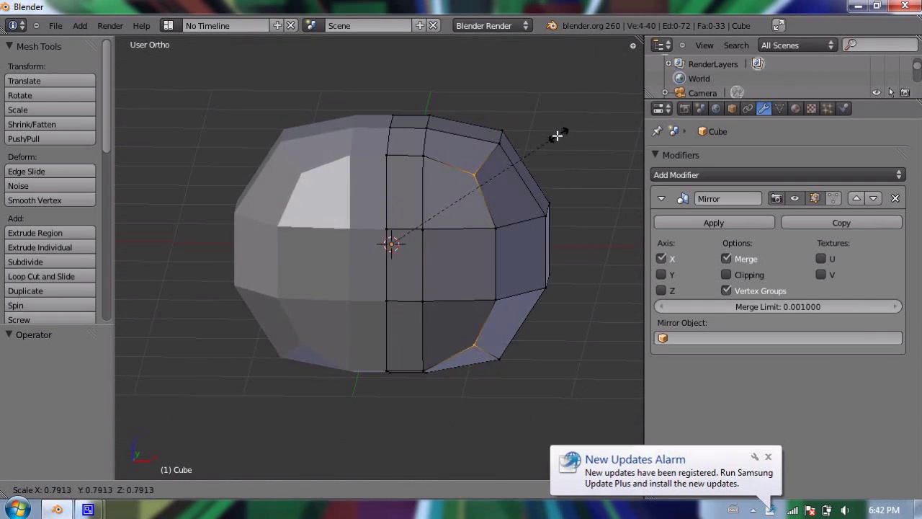
pyautogui.click(570, 129)
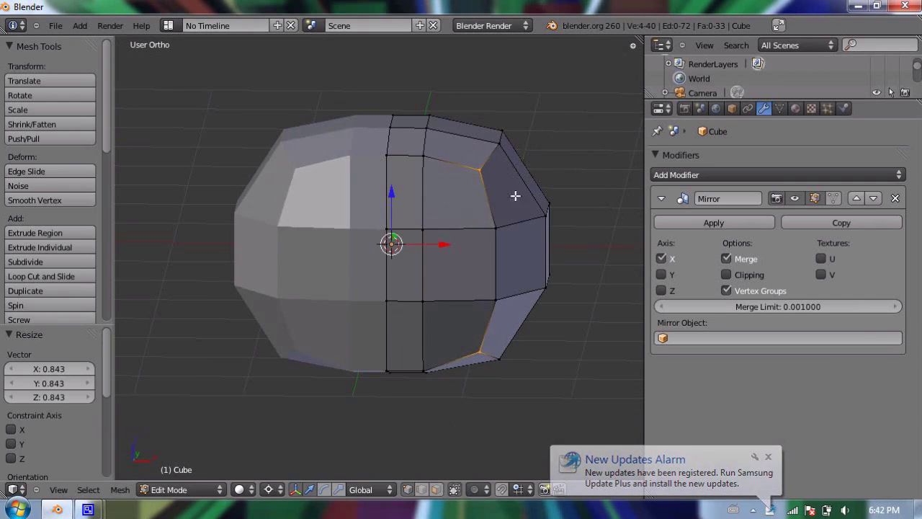
pyautogui.moveTo(514, 195); pyautogui.dragTo(466, 236, button='middle')
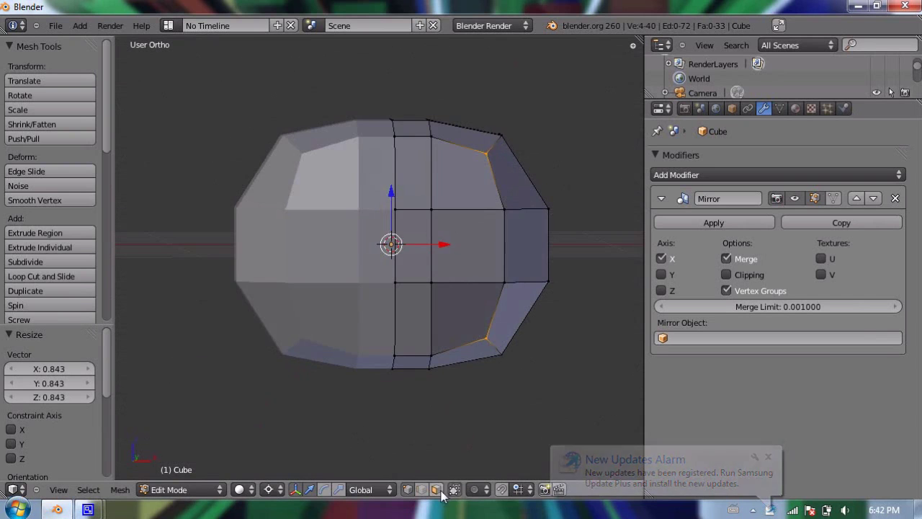
# Step: In face mode, raise a top face 0.046 on Z and shift a left-side face −0.061 on Y
pyautogui.hotkey('ctrl', 'Tab')
pyautogui.moveTo(422, 261); pyautogui.dragTo(364, 157, button='middle')
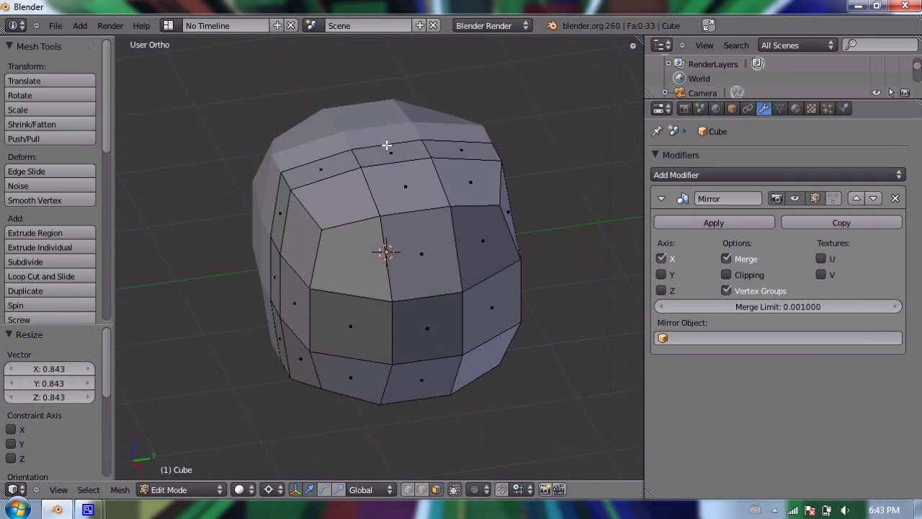
pyautogui.rightClick(388, 155)
pyautogui.moveTo(388, 209); pyautogui.dragTo(387, 203)
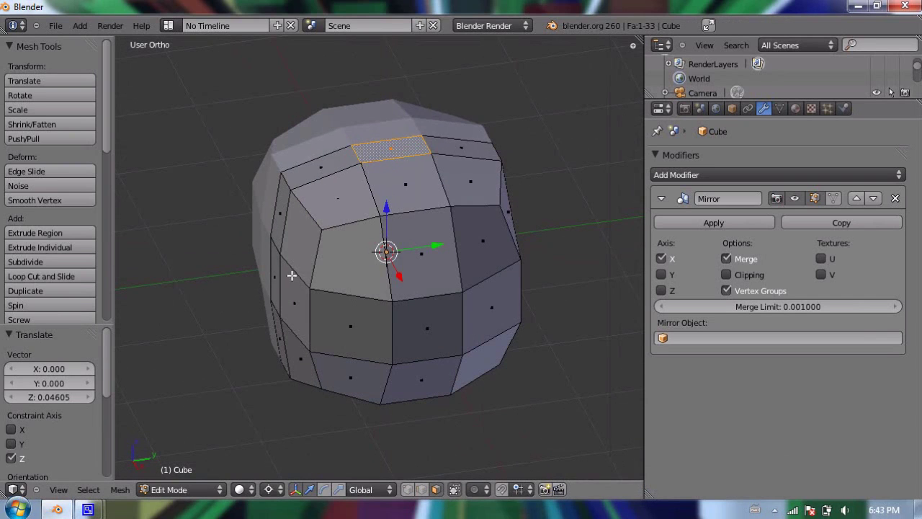
pyautogui.rightClick(278, 270)
pyautogui.moveTo(434, 246); pyautogui.dragTo(417, 258)
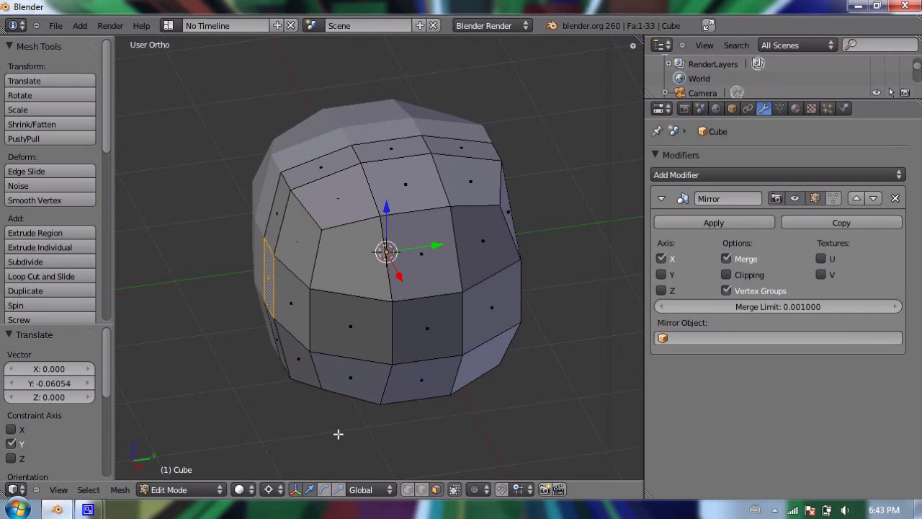
# Step: Switch the pivot to Individual Origins and push the side face further along Y
pyautogui.click(277, 490)
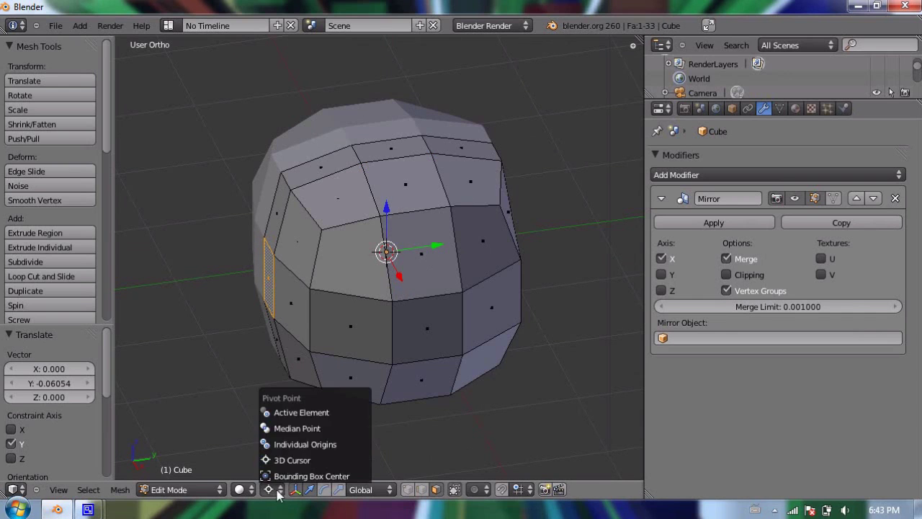
pyautogui.click(304, 444)
pyautogui.moveTo(230, 335); pyautogui.dragTo(280, 268, button='middle')
pyautogui.moveTo(314, 255); pyautogui.dragTo(297, 264)
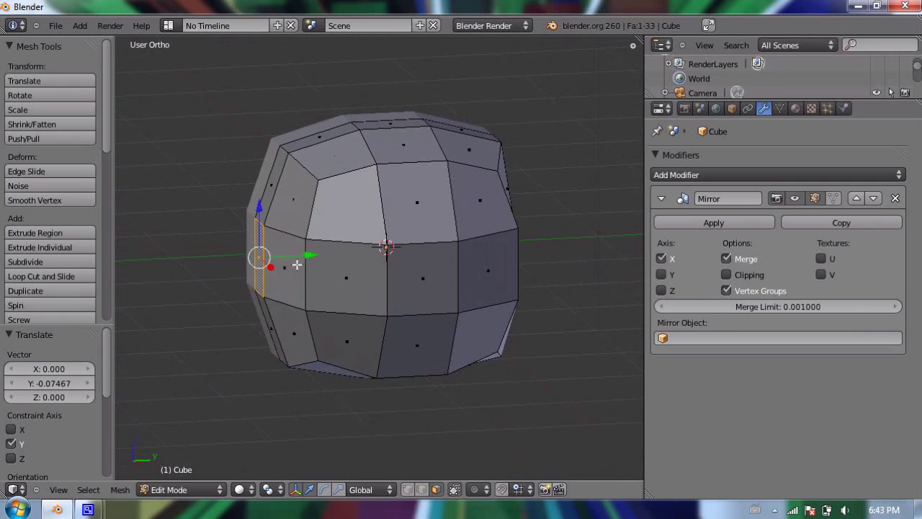
pyautogui.moveTo(297, 264); pyautogui.dragTo(338, 292, button='middle')
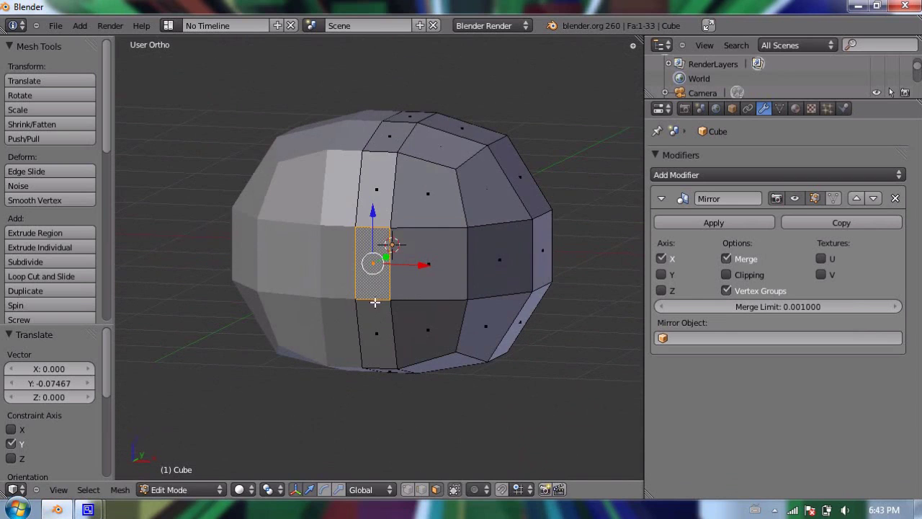
pyautogui.press('Tab')
pyautogui.press('Tab')
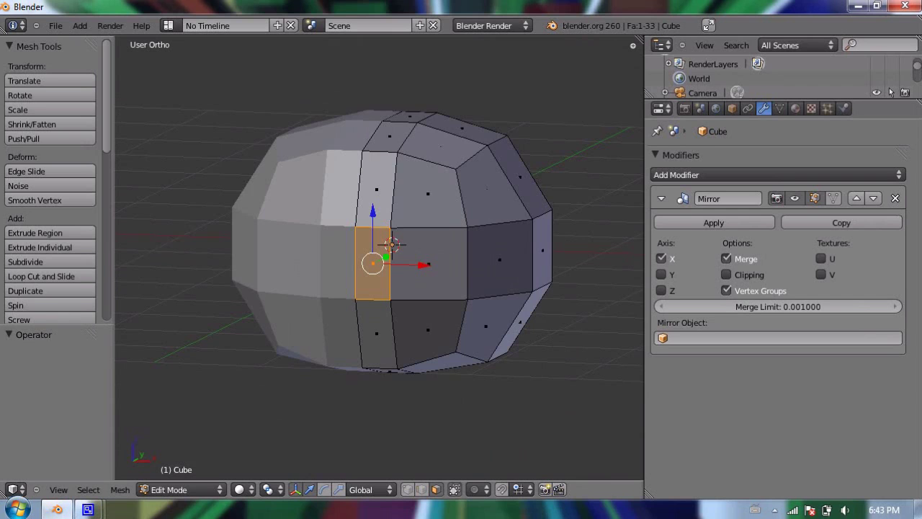
pyautogui.moveTo(432, 302); pyautogui.dragTo(454, 266, button='middle')
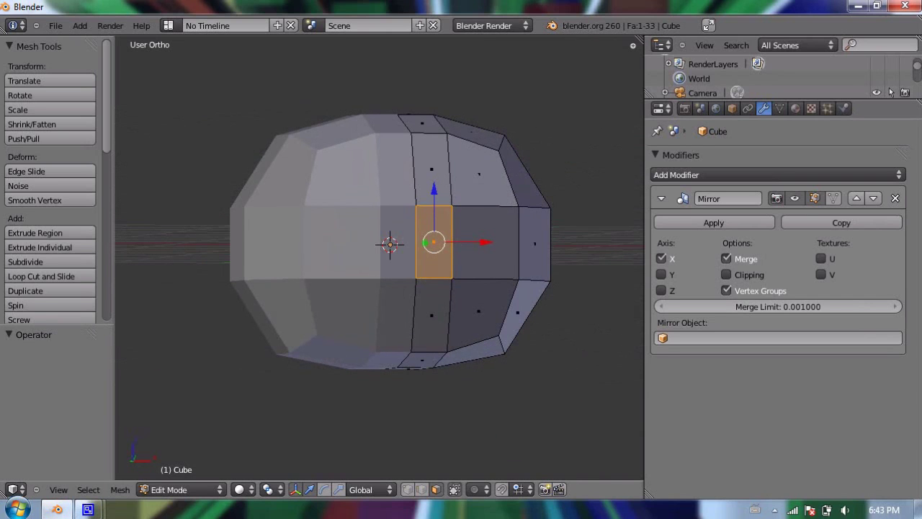
# Step: Move the front face 0.337 along X, then −0.696, and undo the last move
pyautogui.press('g')
pyautogui.press('x')
pyautogui.press('Return')
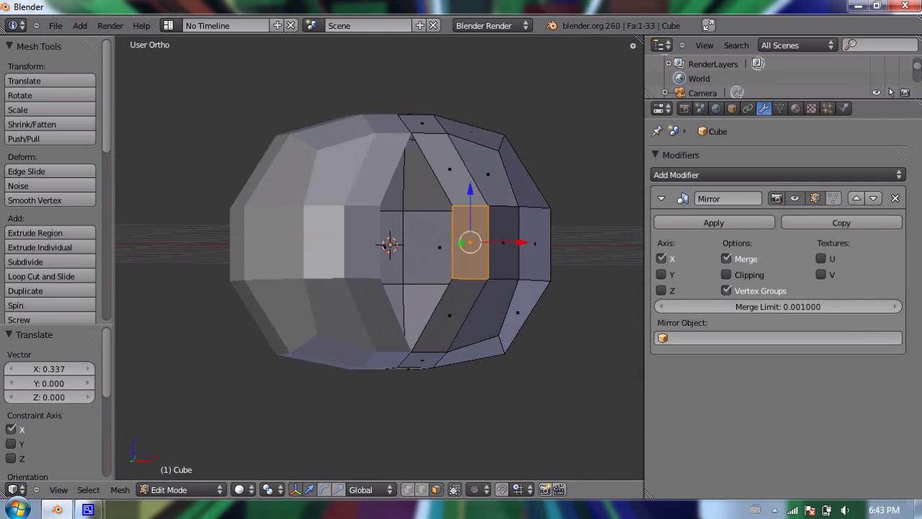
pyautogui.moveTo(432, 303)
pyautogui.mouseDown(button='middle')
pyautogui.moveTo(403, 303)
pyautogui.moveTo(450, 298)
pyautogui.moveTo(425, 298)
pyautogui.mouseUp(button='middle')
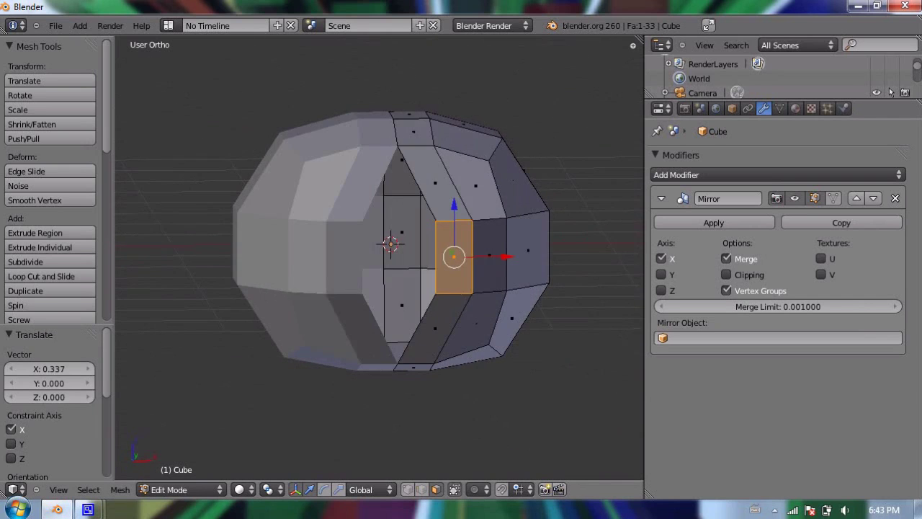
pyautogui.press('g')
pyautogui.press('x')
pyautogui.press('Return')
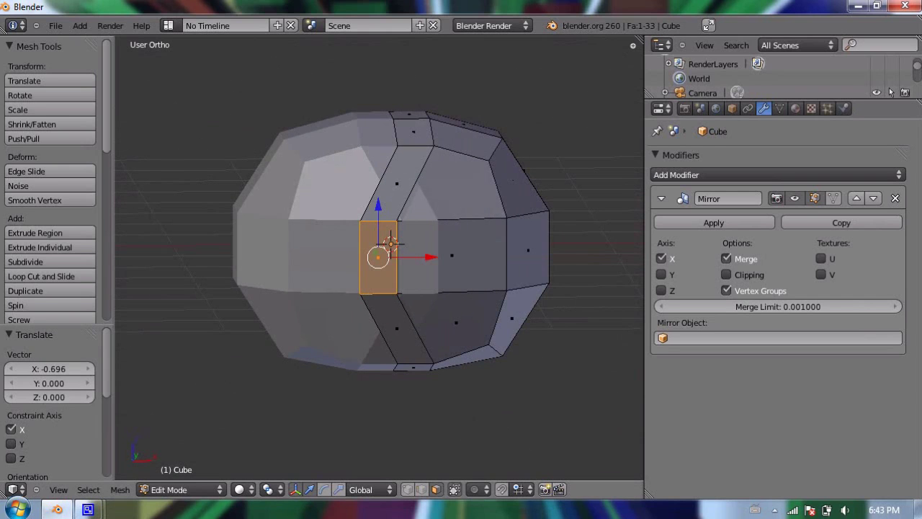
pyautogui.hotkey('ctrl', 'z')
pyautogui.hotkey('ctrl', 'z')
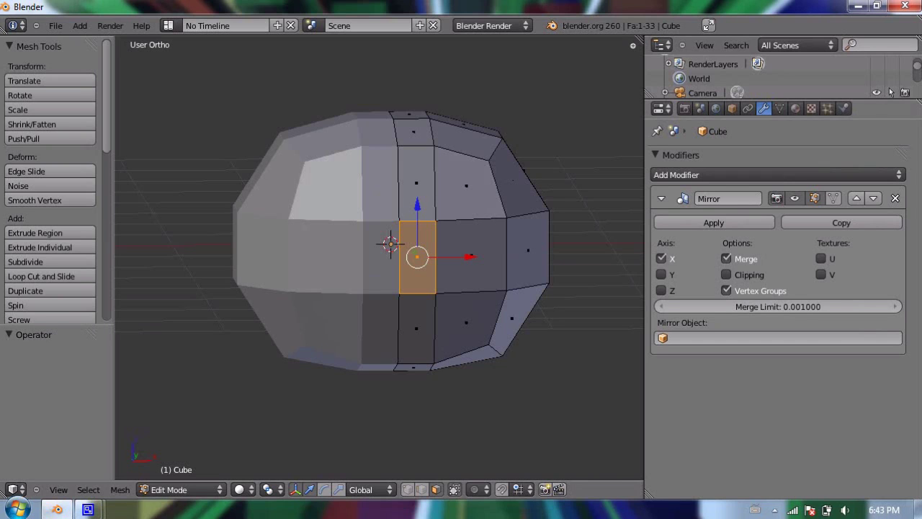
# Step: Enable Mirror clipping, then test and undo a 0.132 face move along X
pyautogui.click(726, 274)
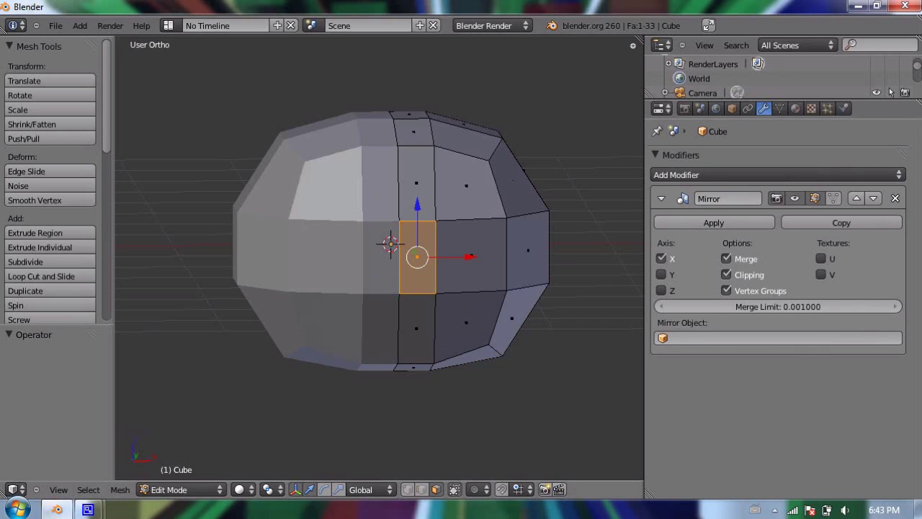
pyautogui.press('g')
pyautogui.press('x')
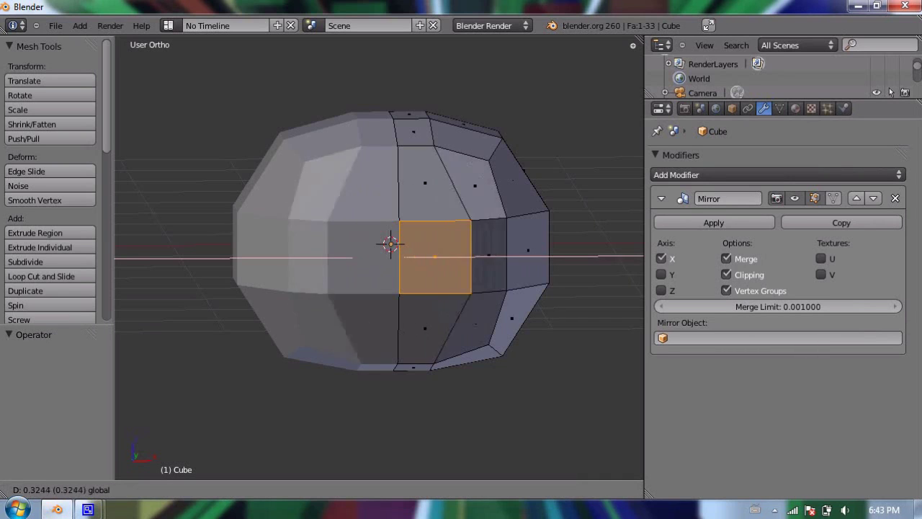
pyautogui.press('Return')
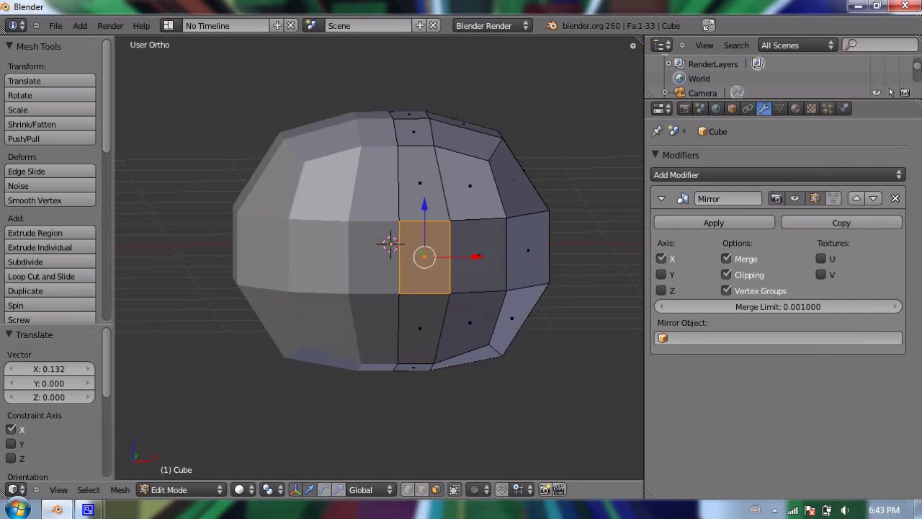
pyautogui.hotkey('ctrl', 'z')
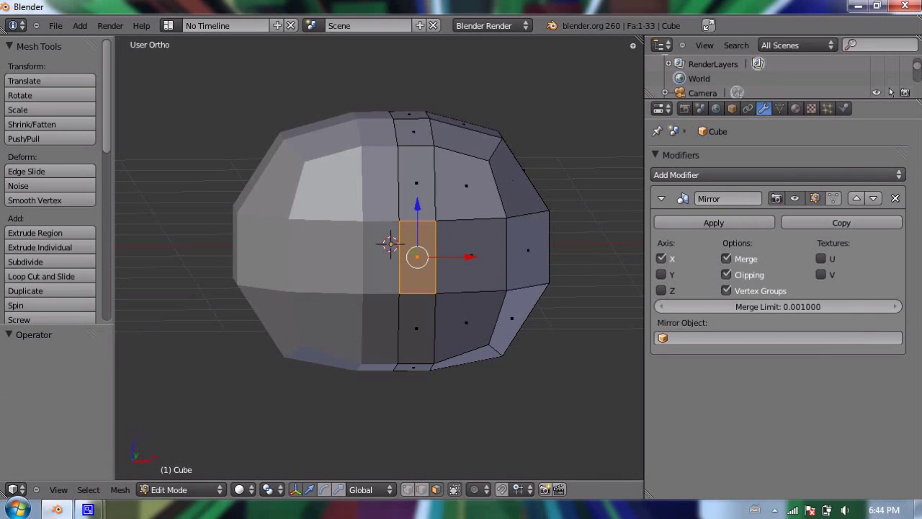
# Step: Replace the Mirror modifier with a new one and turn Clipping on
pyautogui.hotkey('ctrl', 'x')
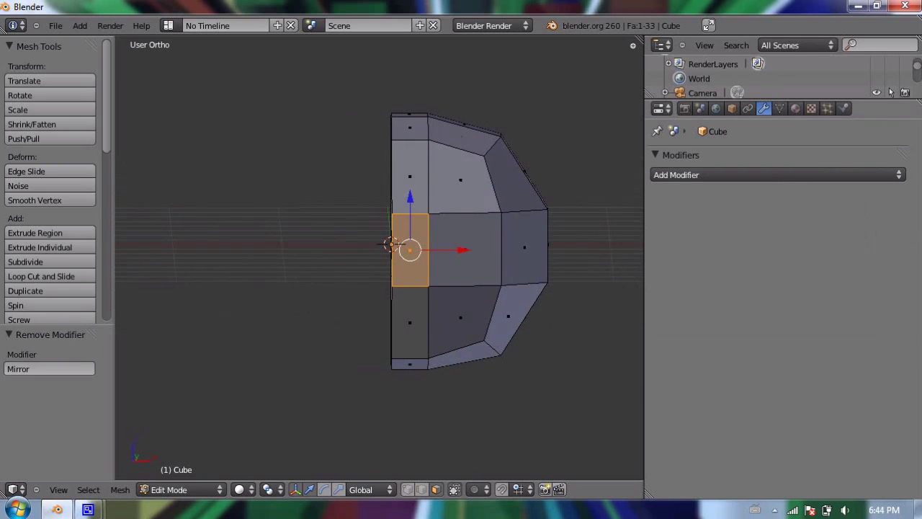
pyautogui.click(776, 175)
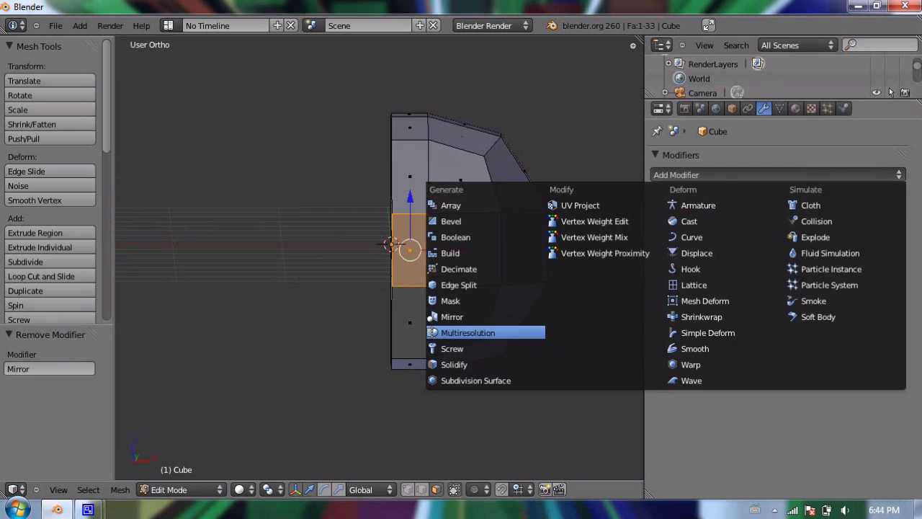
pyautogui.click(451, 317)
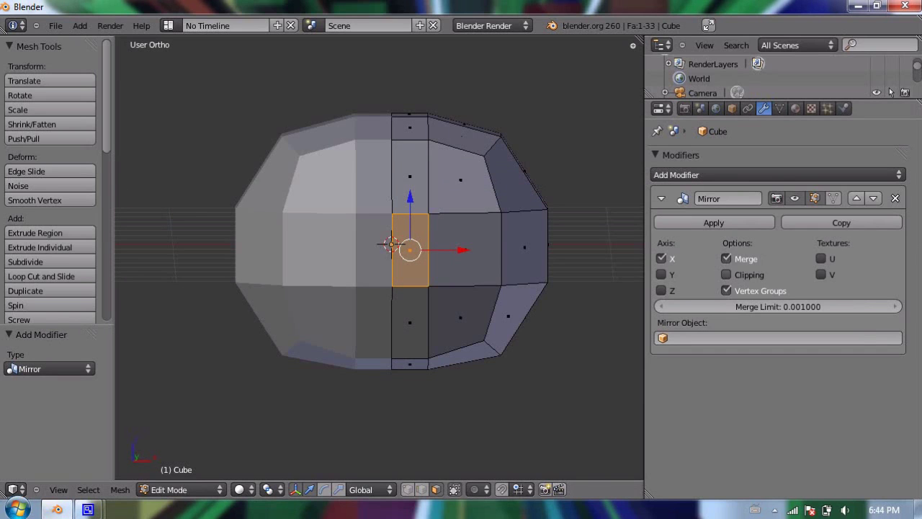
pyautogui.click(726, 275)
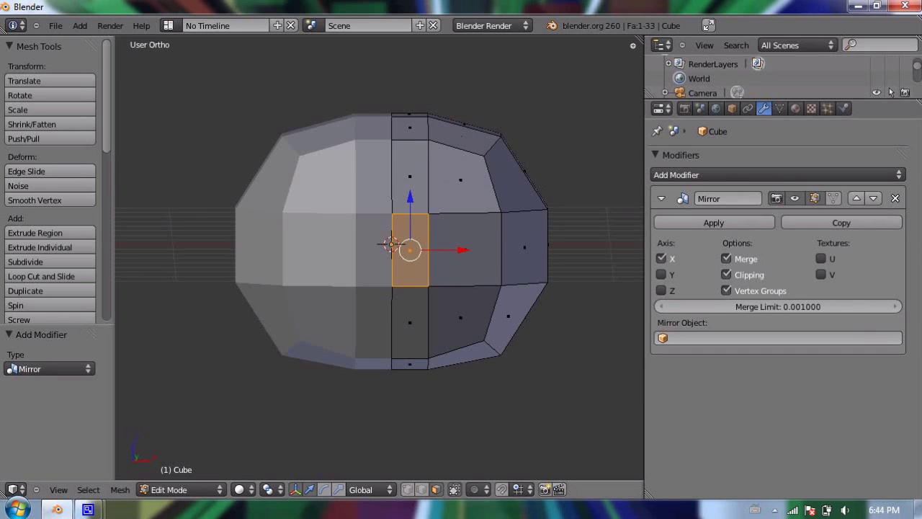
# Step: Scale the front centre face to about 0.4 and extrude it −0.514 along Y
pyautogui.moveTo(375, 303)
pyautogui.mouseDown(button='middle')
pyautogui.moveTo(352, 277)
pyautogui.moveTo(366, 309)
pyautogui.mouseUp(button='middle')
pyautogui.press('s')
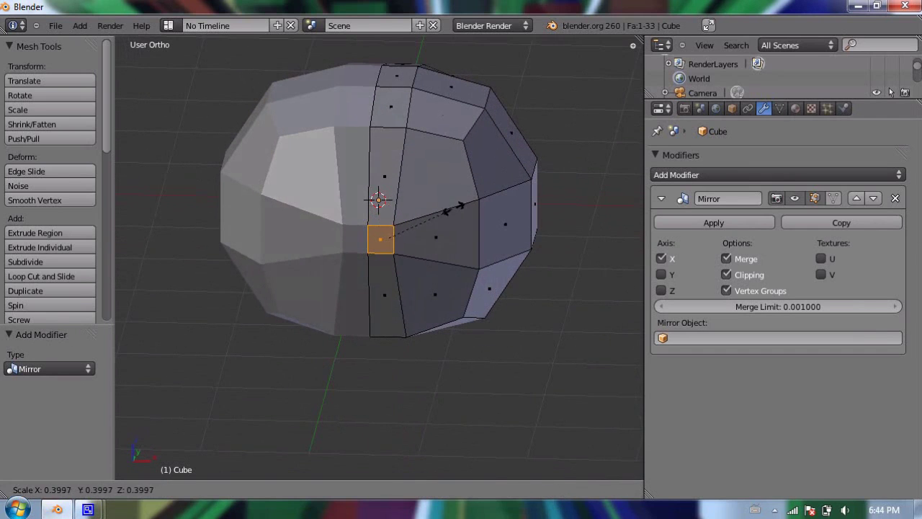
pyautogui.click(439, 211)
pyautogui.press('e')
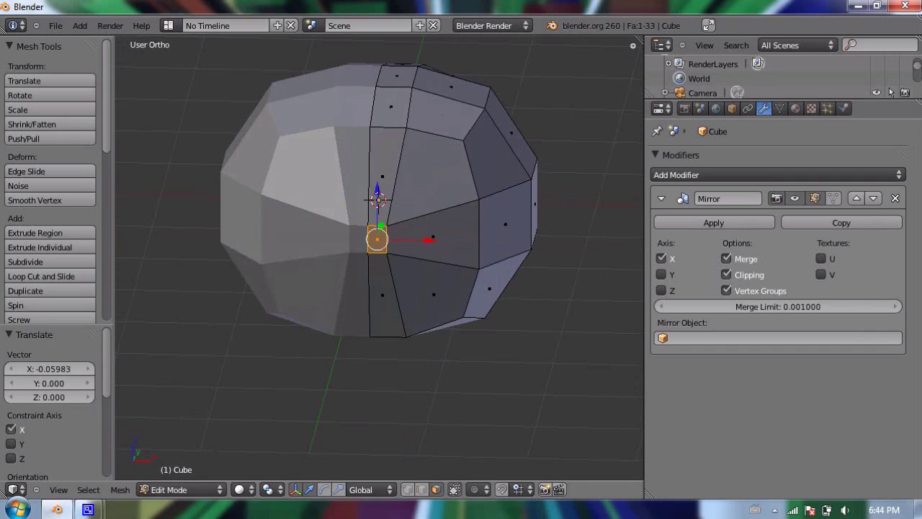
pyautogui.press('y')
pyautogui.press('Return')
pyautogui.moveTo(366, 309); pyautogui.dragTo(288, 311, button='middle')
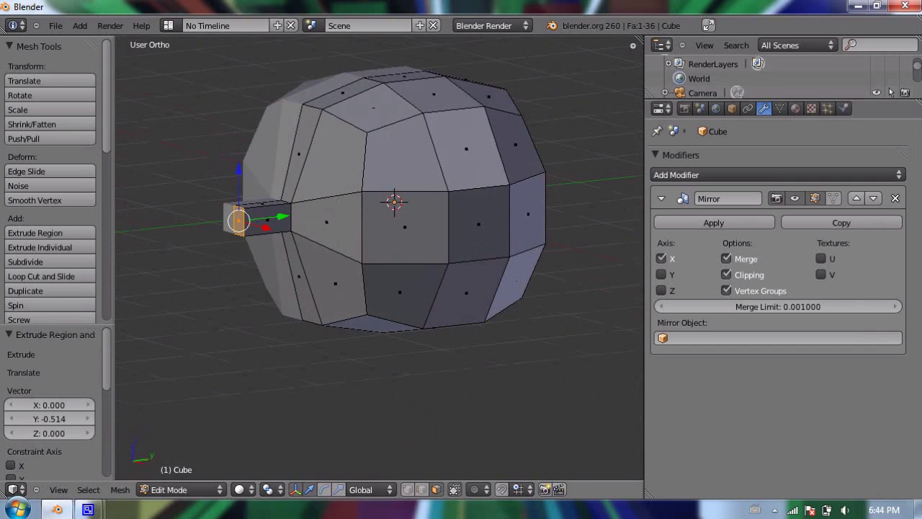